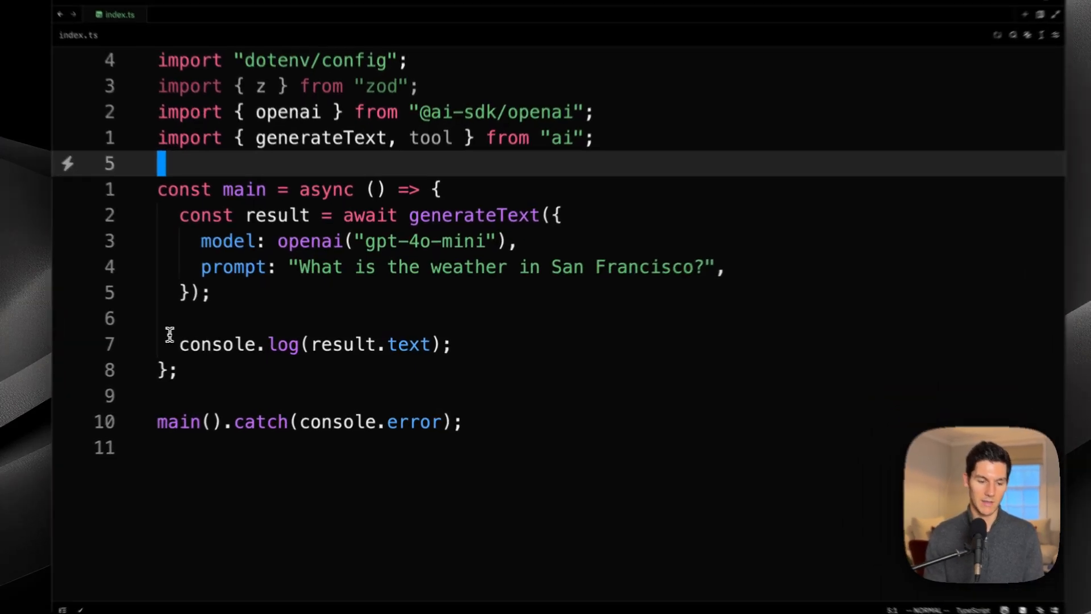
Run `pnpm tsx index.ts` in the terminal, read the no-real-time-data reply, and return to index.ts.
{"action": "left_click", "coordinate": [169, 342]}
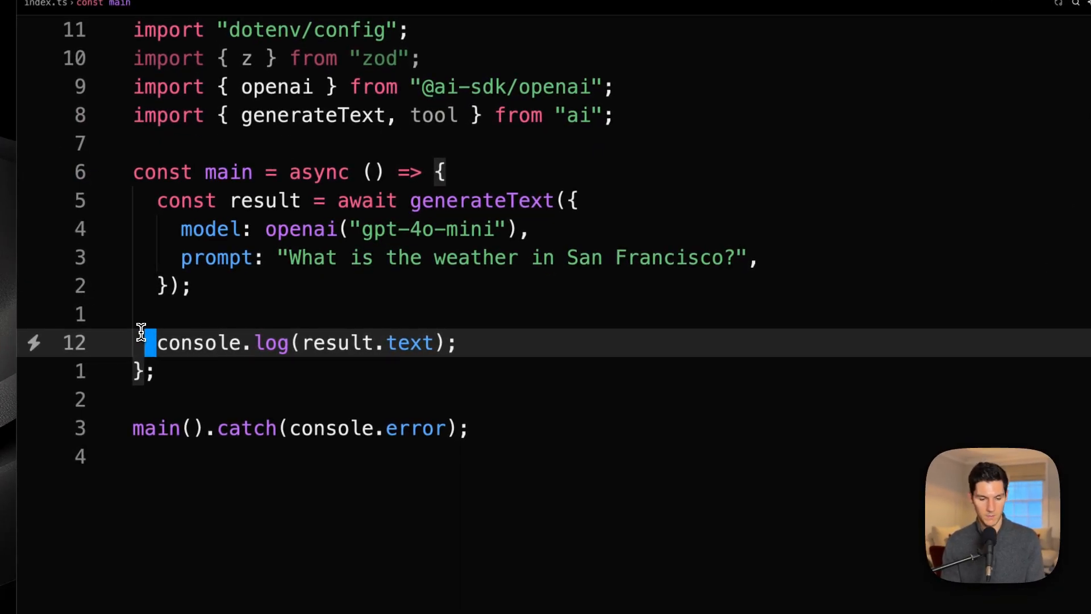
{"action": "key", "text": "ctrl+grave"}
{"action": "type", "text": "pnpm tsx "}
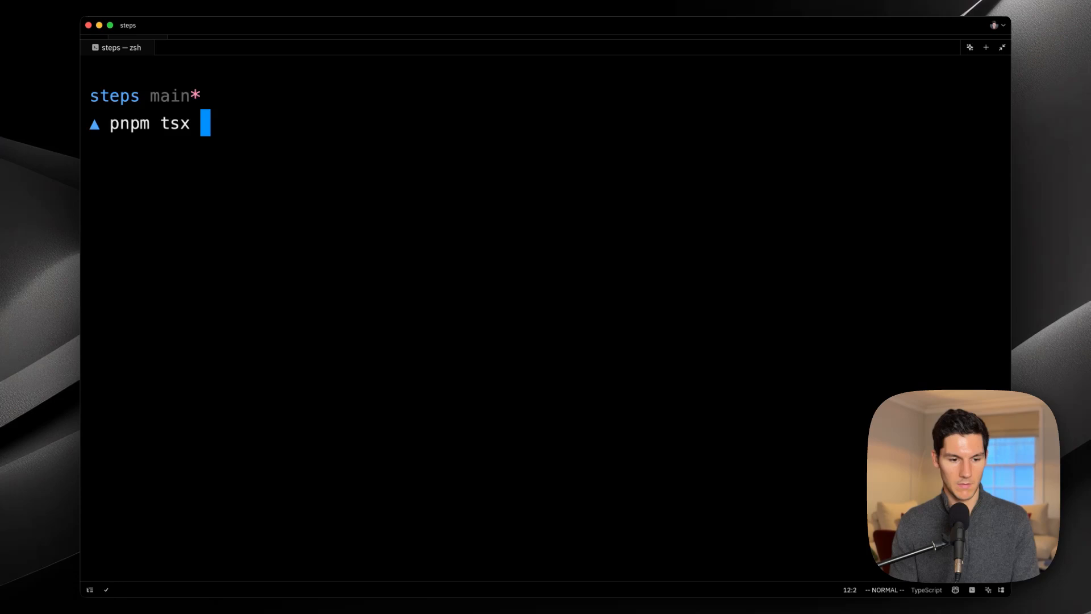
{"action": "type", "text": "index.ts"}
{"action": "key", "text": "Return"}
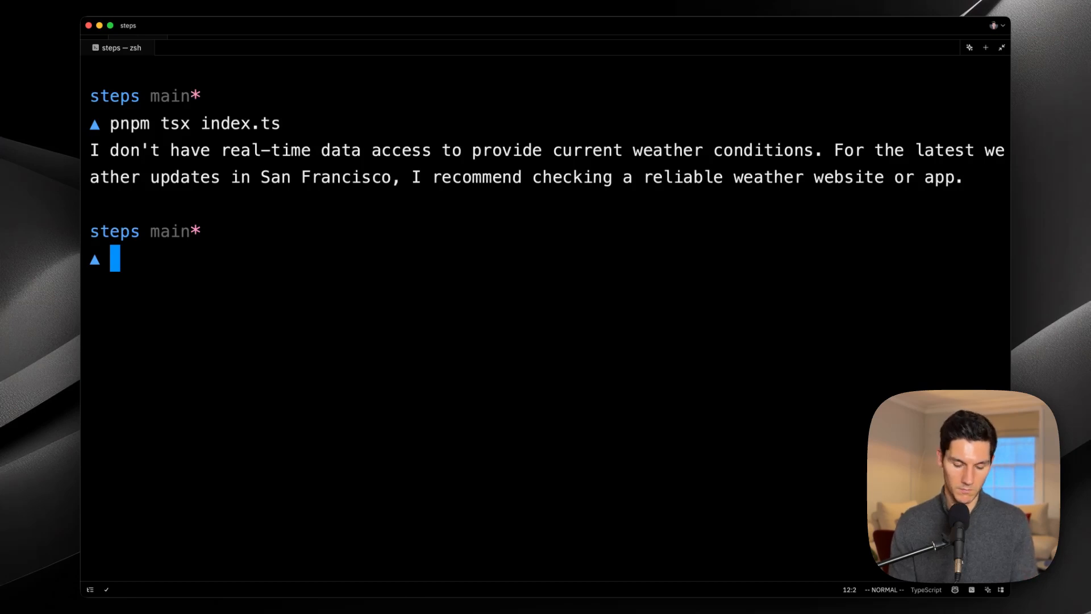
{"action": "key", "text": "ctrl+grave"}
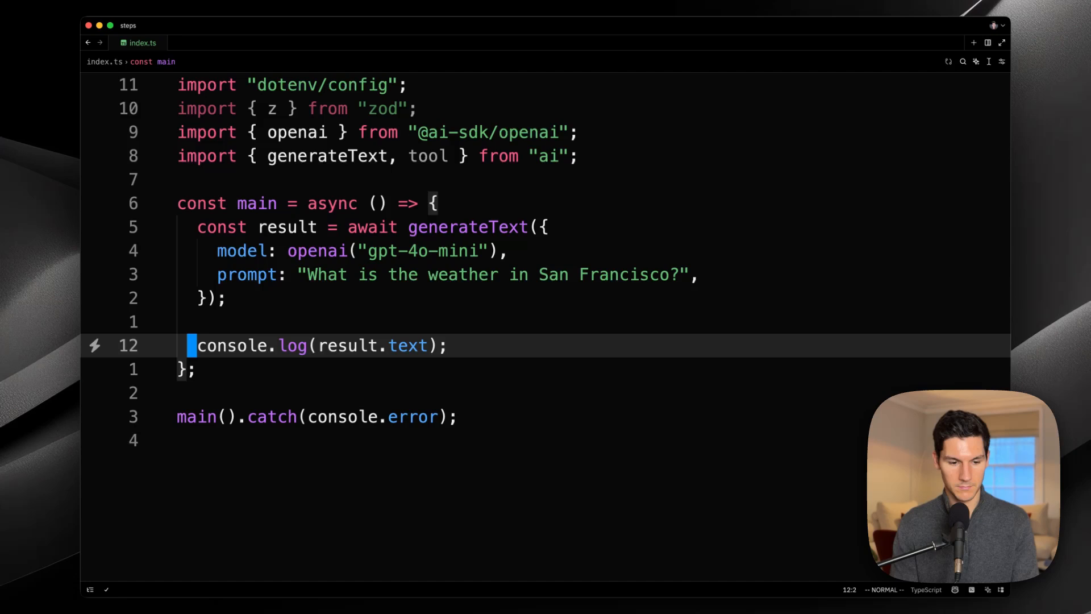
Insert the weather tool snippet into the generateText options after the prompt.
{"action": "key", "text": "k"}
{"action": "key", "text": "k"}
{"action": "key", "text": "shift+o"}
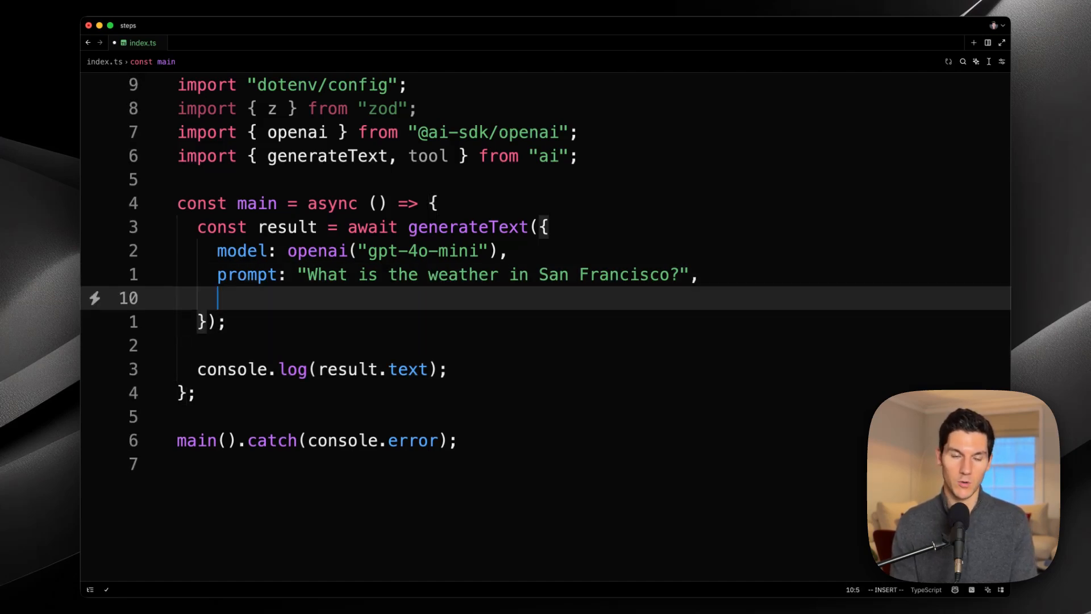
{"action": "key", "text": "ctrl+shift+p"}
{"action": "key", "text": "Down"}
{"action": "key", "text": "Return"}
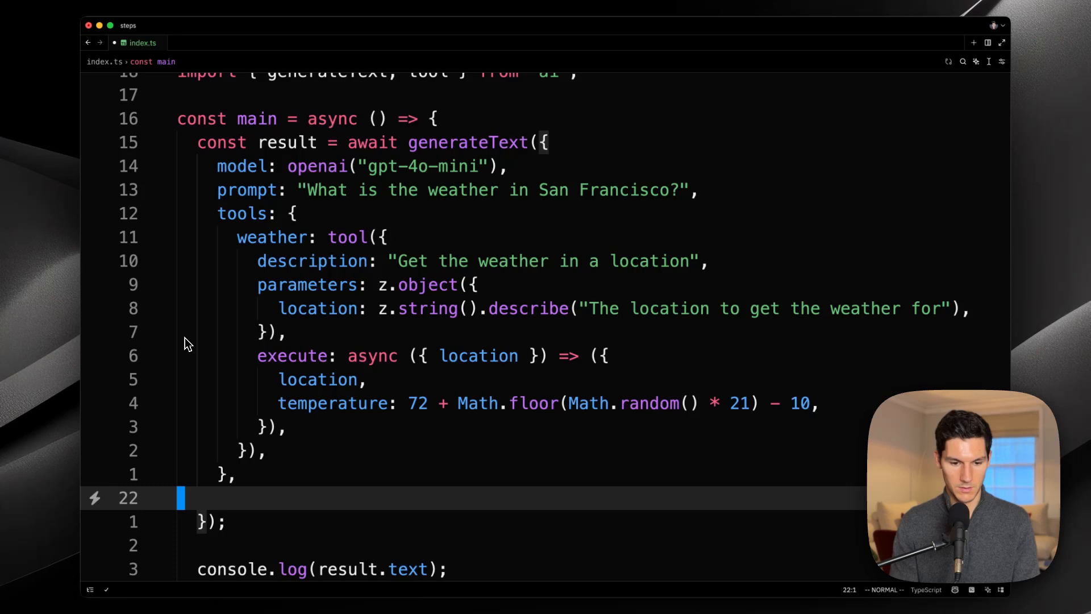
Review the weather tool's description, zod location parameter and execute returning a random temperature.
{"action": "key", "text": "k"}
{"action": "key", "text": "k"}
{"action": "key", "text": "k"}
{"action": "key", "text": "k"}
{"action": "key", "text": "k"}
{"action": "key", "text": "k"}
{"action": "key", "text": "k"}
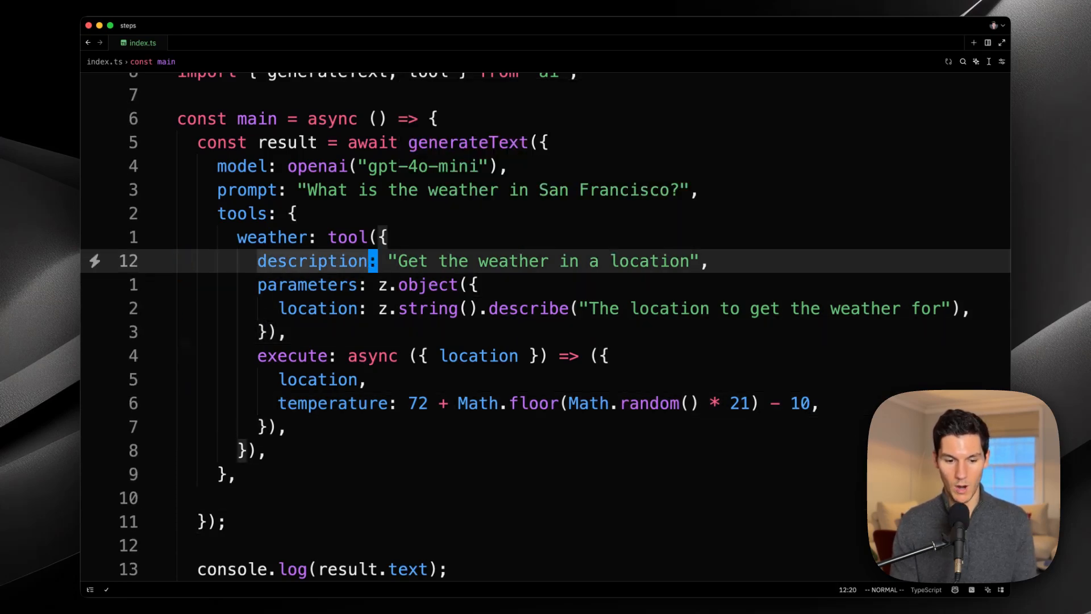
{"action": "key", "text": "j"}
{"action": "key", "text": "j"}
{"action": "key", "text": "w"}
{"action": "key", "text": "j"}
{"action": "key", "text": "j"}
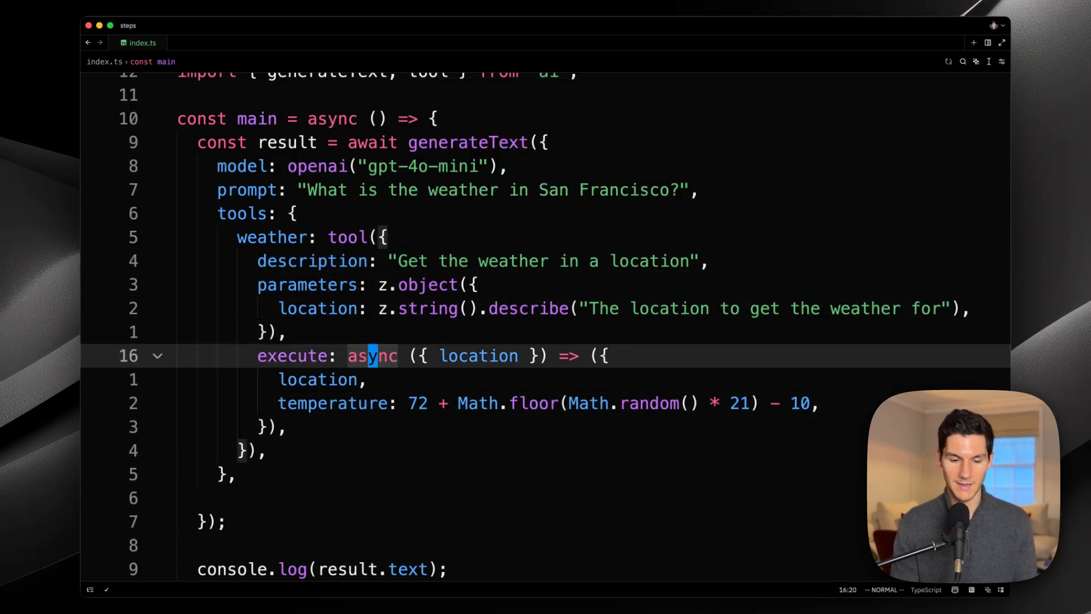
{"action": "key", "text": "j"}
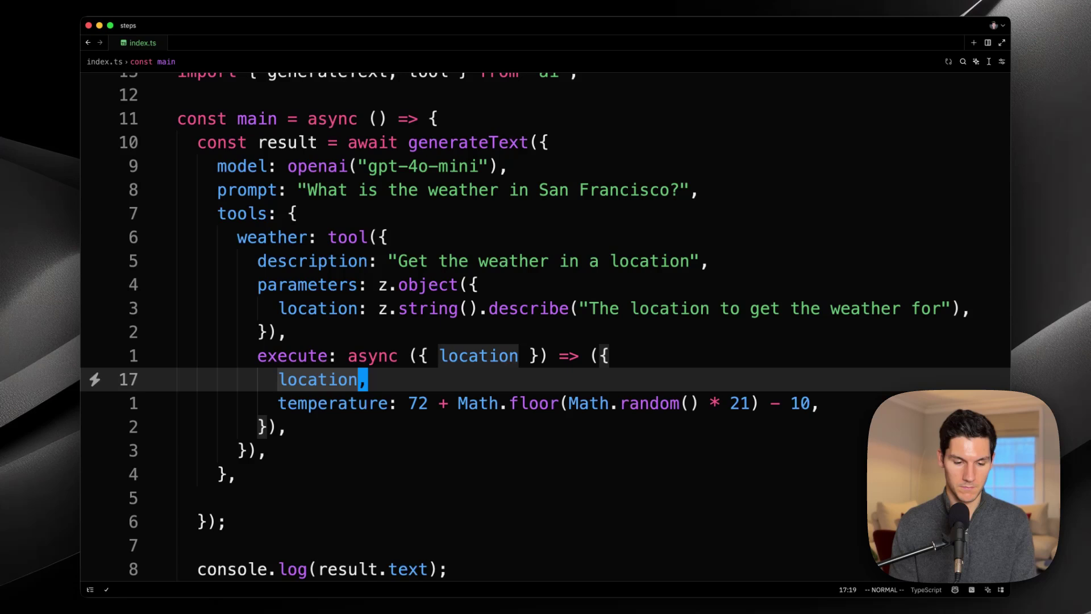
Rerun `pnpm tsx index.ts` with the weather tool and see no text printed.
{"action": "key", "text": "super+grave"}
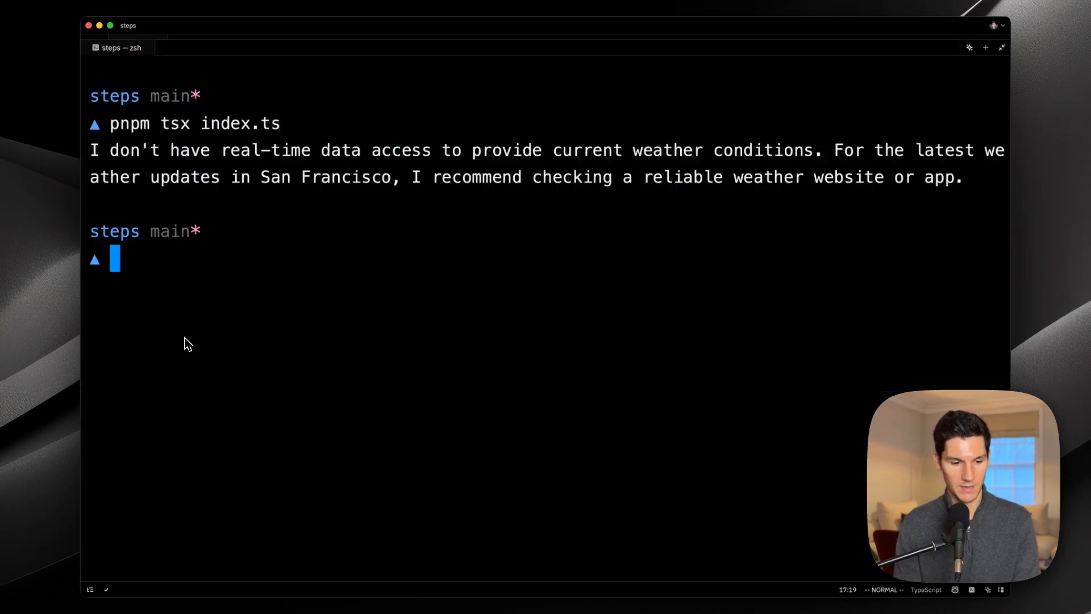
{"action": "key", "text": "Up"}
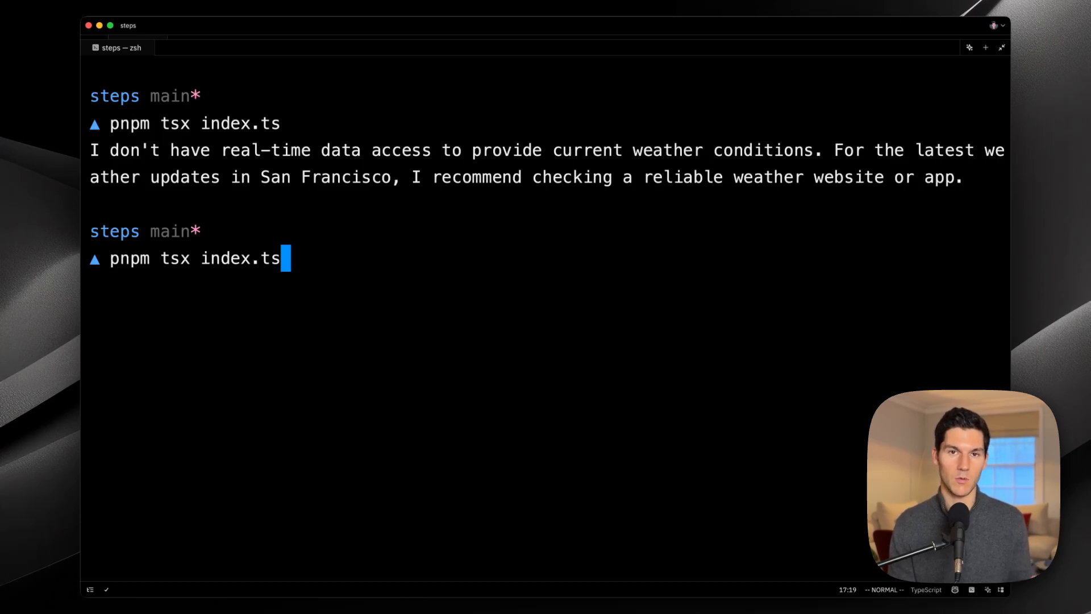
{"action": "key", "text": "Return"}
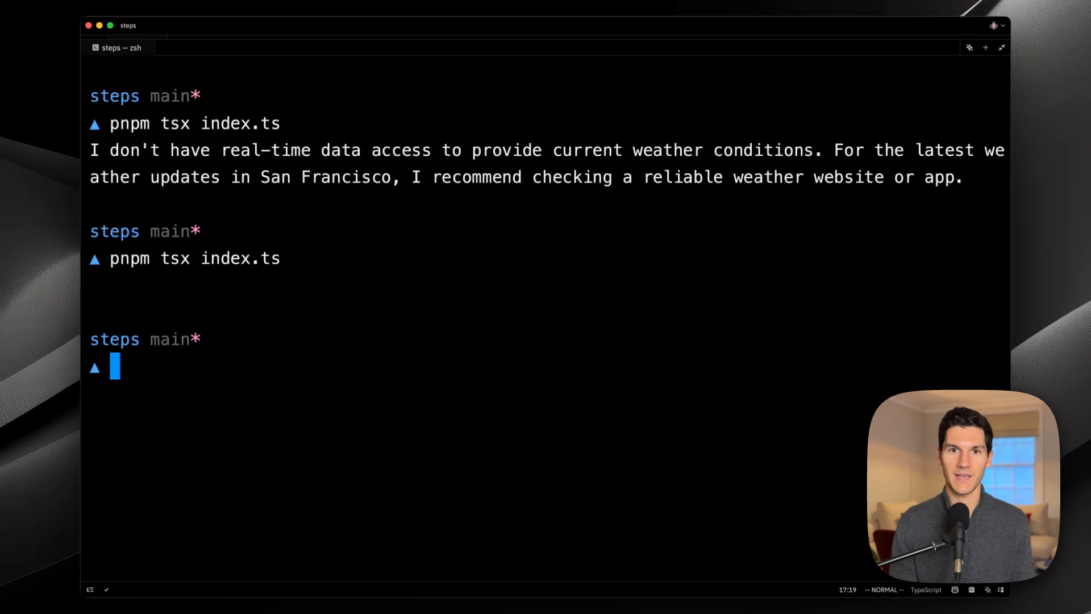
{"action": "key", "text": "ctrl+grave"}
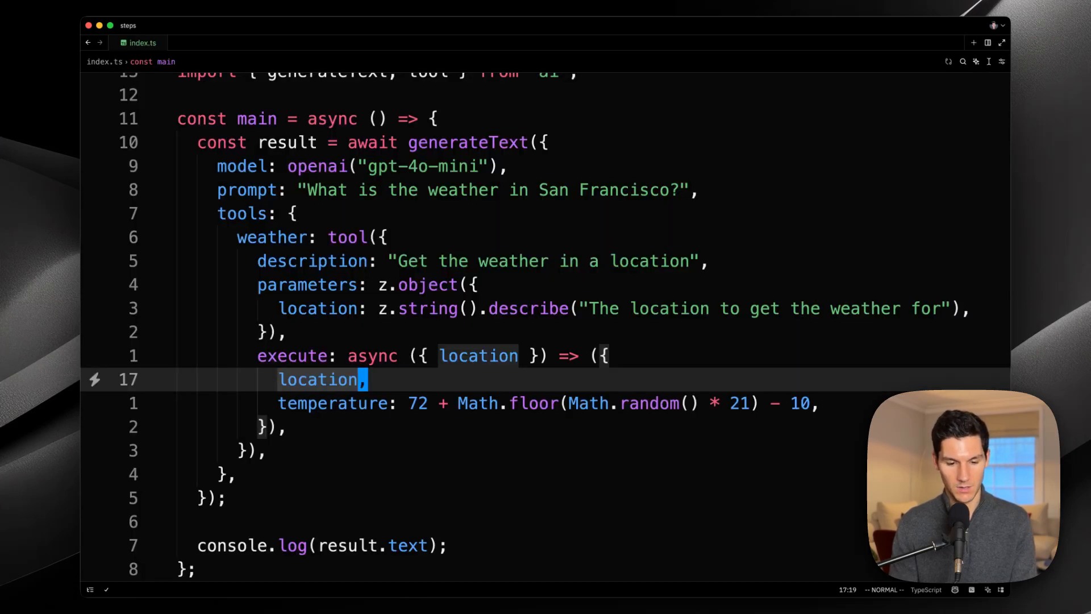
Log the whole result instead of result.text and run the script again.
{"action": "key", "text": "j"}
{"action": "key", "text": "6j"}
{"action": "key", "text": "w"}
{"action": "key", "text": "v"}
{"action": "key", "text": "t"}
{"action": "key", "text": "parenright"}
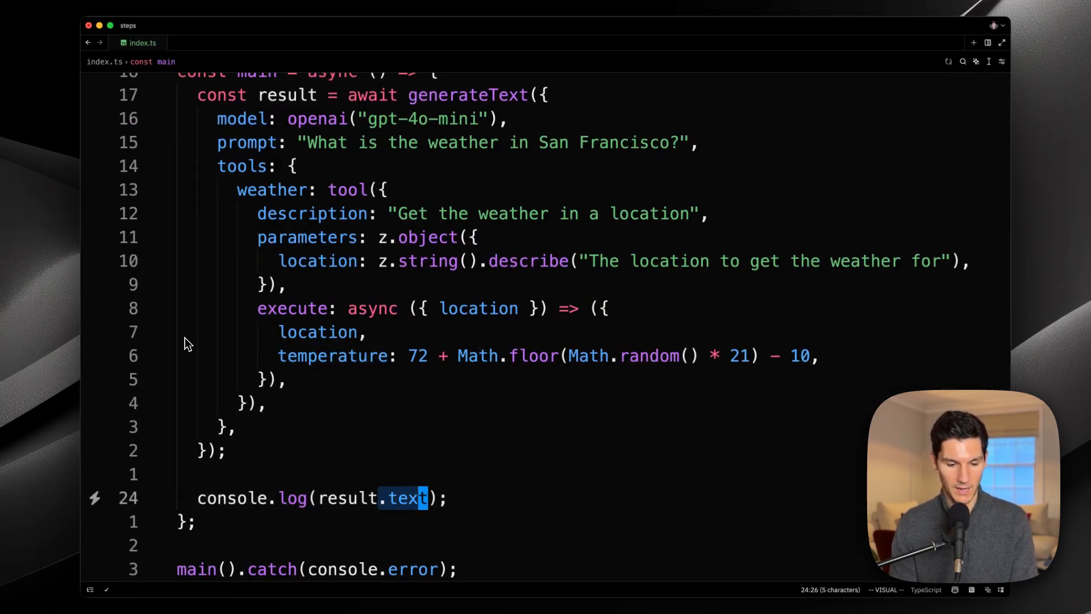
{"action": "key", "text": "c"}
{"action": "key", "text": "Escape"}
{"action": "key", "text": "ctrl+grave"}
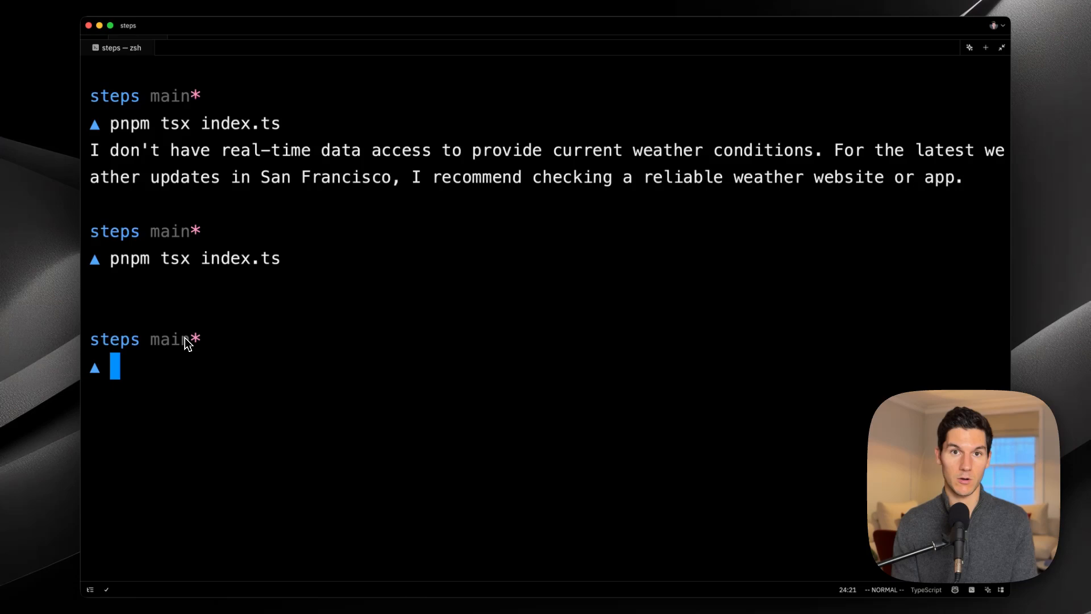
{"action": "type", "text": "pnpm tsx index.ts"}
{"action": "key", "text": "Return"}
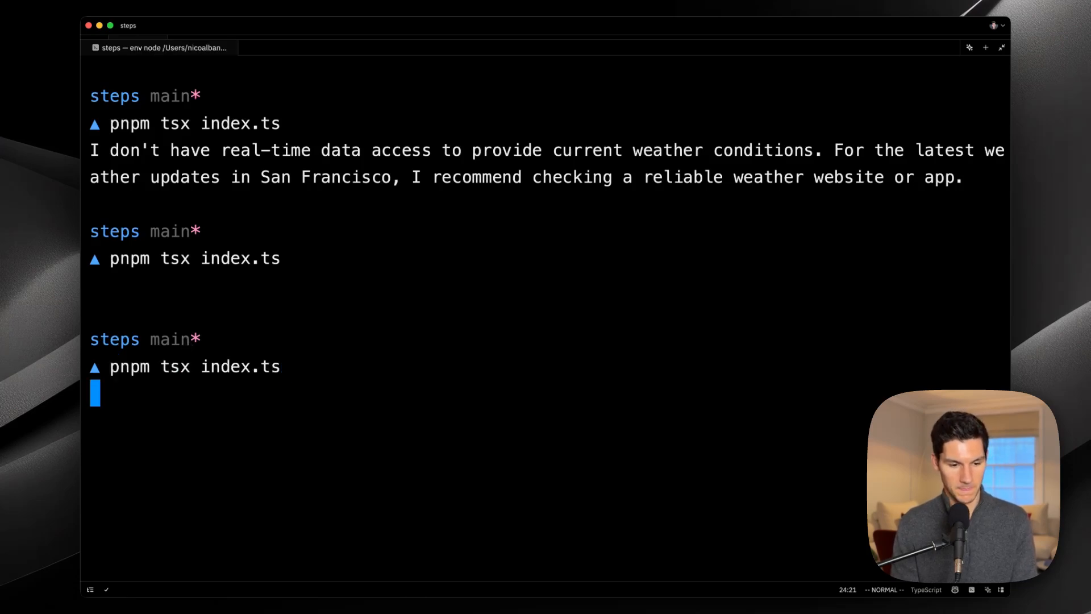
{"action": "scroll", "coordinate": [477, 306], "scroll_direction": "up", "scroll_amount": 10}
{"action": "scroll", "coordinate": [477, 308], "scroll_direction": "up", "scroll_amount": 10}
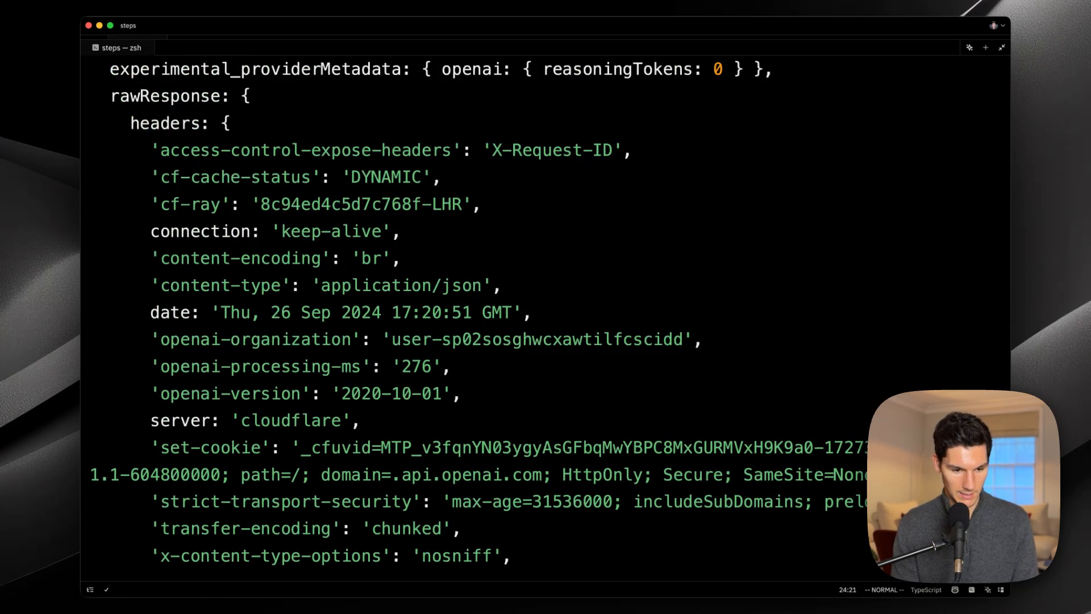
{"action": "scroll", "coordinate": [477, 307], "scroll_direction": "up", "scroll_amount": 10}
{"action": "scroll", "coordinate": [477, 306], "scroll_direction": "up", "scroll_amount": 6}
{"action": "scroll", "coordinate": [478, 307], "scroll_direction": "up", "scroll_amount": 8}
{"action": "scroll", "coordinate": [478, 307], "scroll_direction": "up", "scroll_amount": 8}
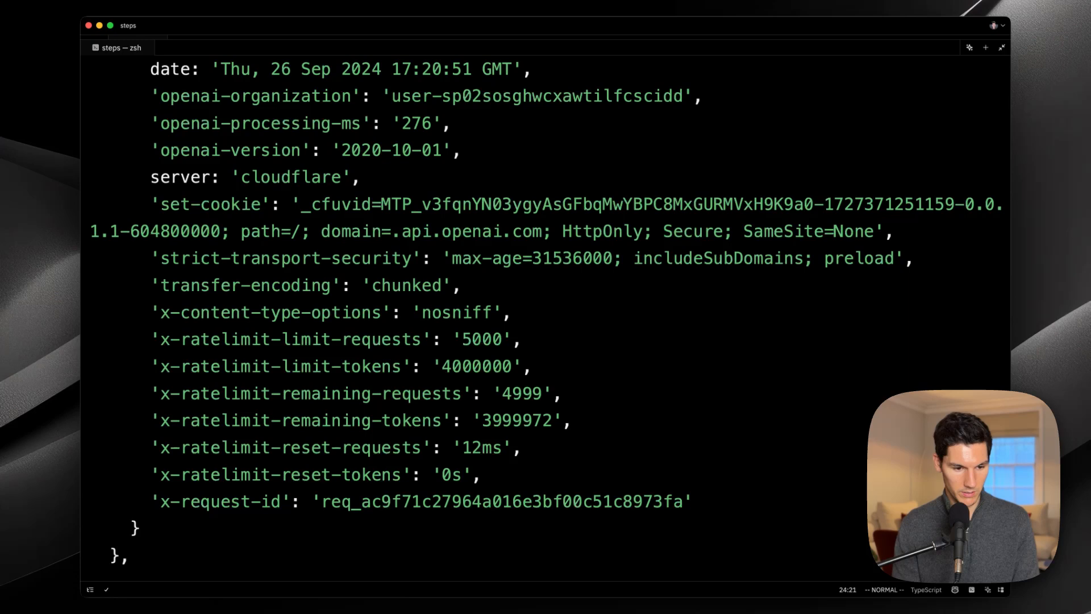
{"action": "scroll", "coordinate": [477, 307], "scroll_direction": "up", "scroll_amount": 8}
{"action": "scroll", "coordinate": [477, 307], "scroll_direction": "up", "scroll_amount": 6}
{"action": "scroll", "coordinate": [478, 307], "scroll_direction": "up", "scroll_amount": 5}
{"action": "scroll", "coordinate": [478, 306], "scroll_direction": "up", "scroll_amount": 3}
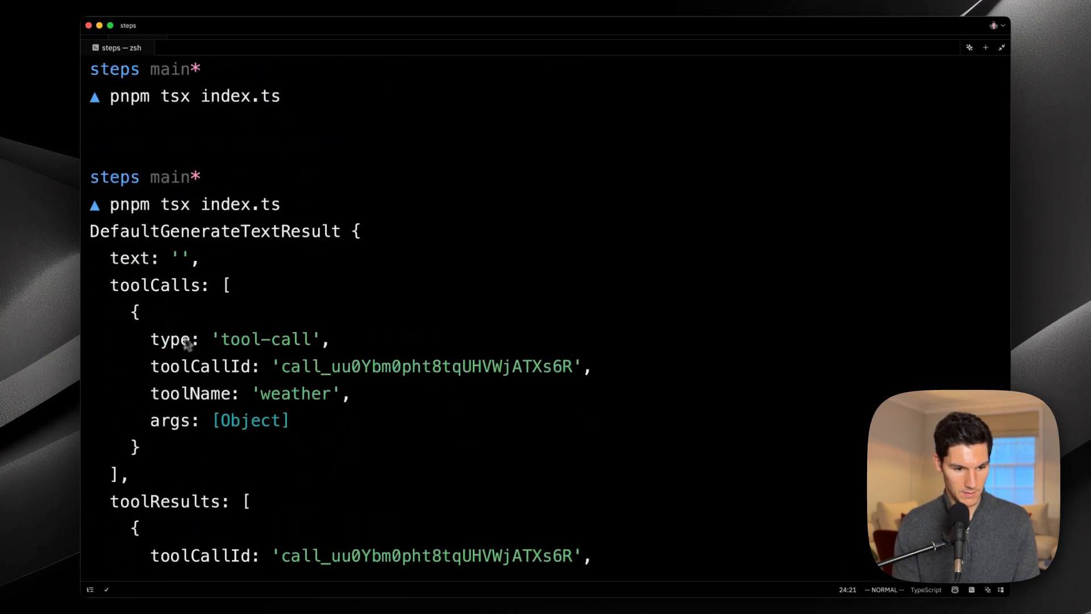
{"action": "left_click_drag", "start_coordinate": [111, 235], "coordinate": [171, 235]}
{"action": "left_click", "coordinate": [170, 232]}
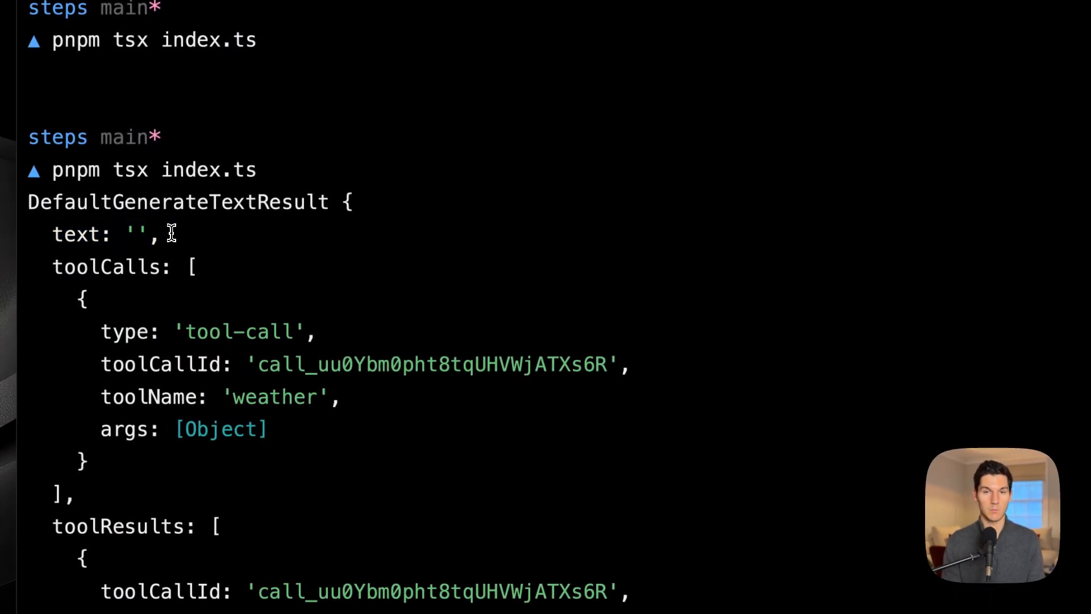
{"action": "scroll", "coordinate": [170, 233], "scroll_direction": "down", "scroll_amount": 3}
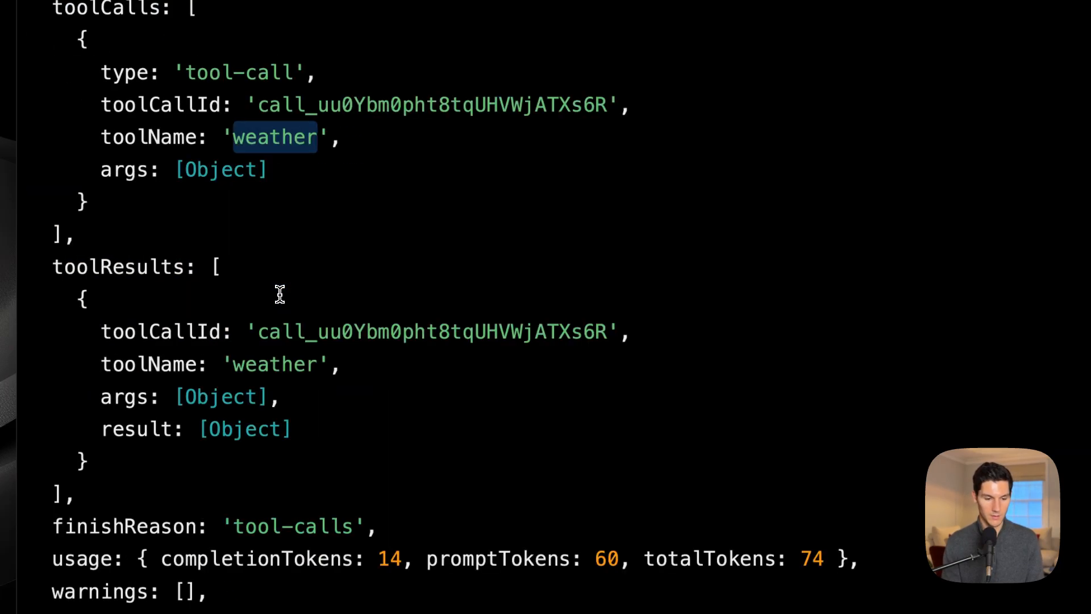
{"action": "left_click", "coordinate": [260, 308]}
{"action": "left_click_drag", "start_coordinate": [213, 266], "coordinate": [73, 497]}
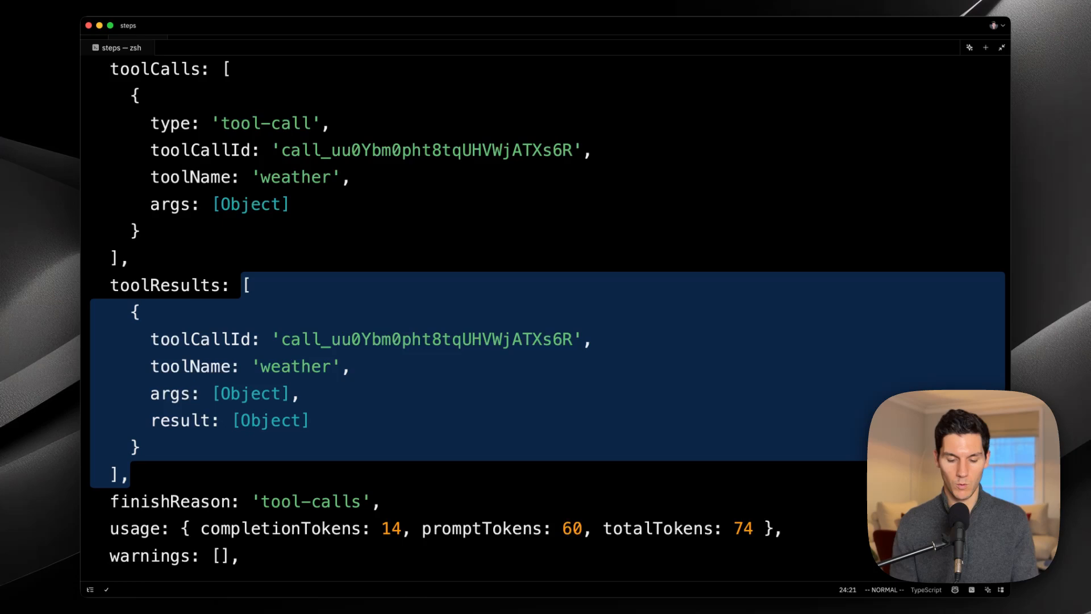
Replace the console.log with `if (result.toolResults) {` holding a `// check weather tool` comment.
{"action": "key", "text": "ctrl+grave"}
{"action": "key", "text": "c"}
{"action": "key", "text": "c"}
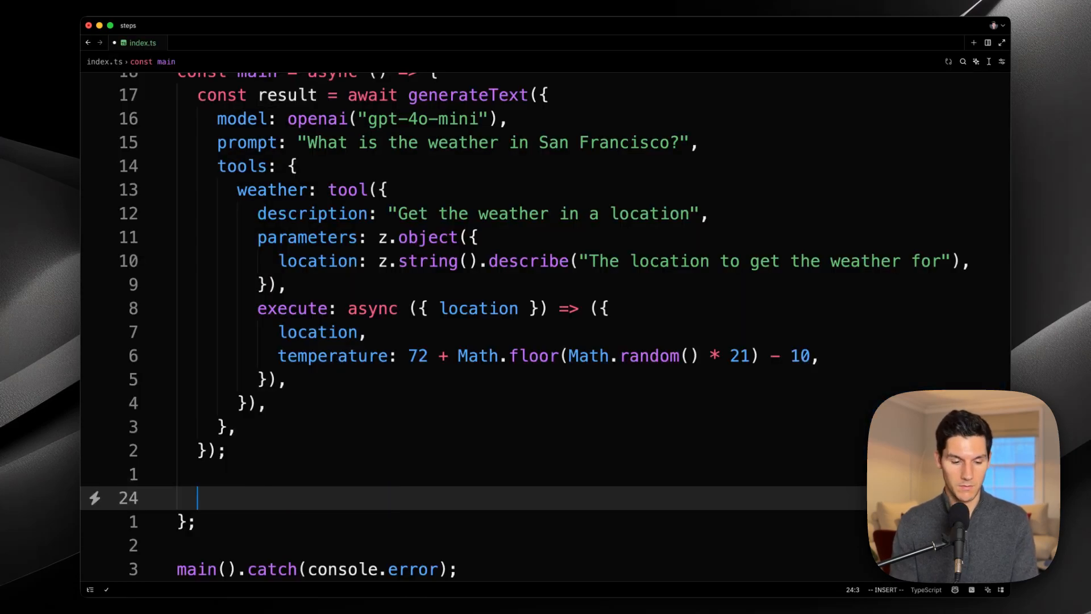
{"action": "type", "text": "if (res"}
{"action": "key", "text": "Tab"}
{"action": "type", "text": "."}
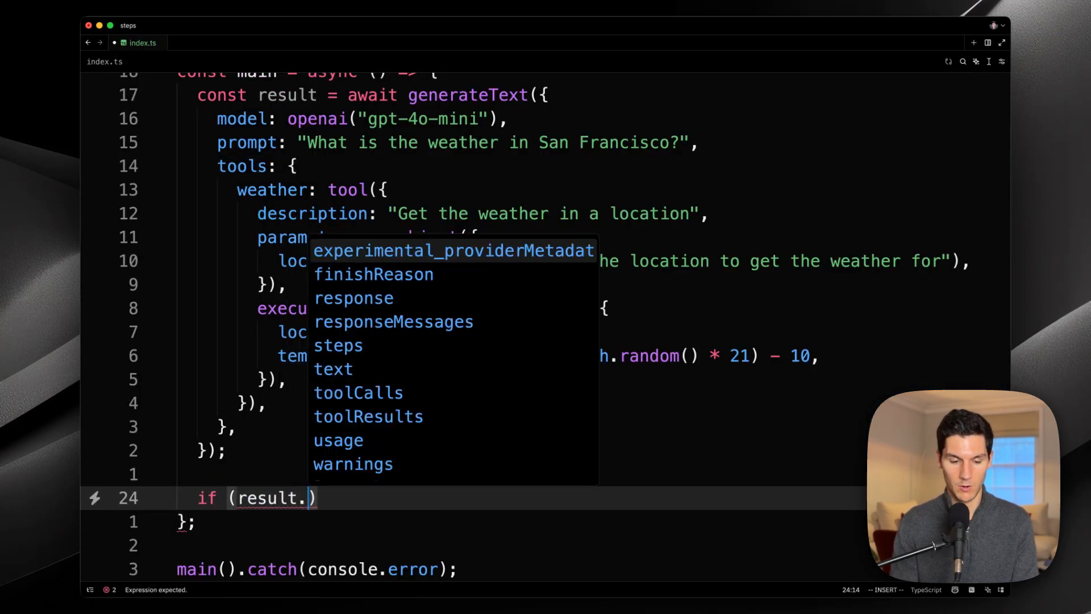
{"action": "type", "text": "too"}
{"action": "key", "text": "Tab"}
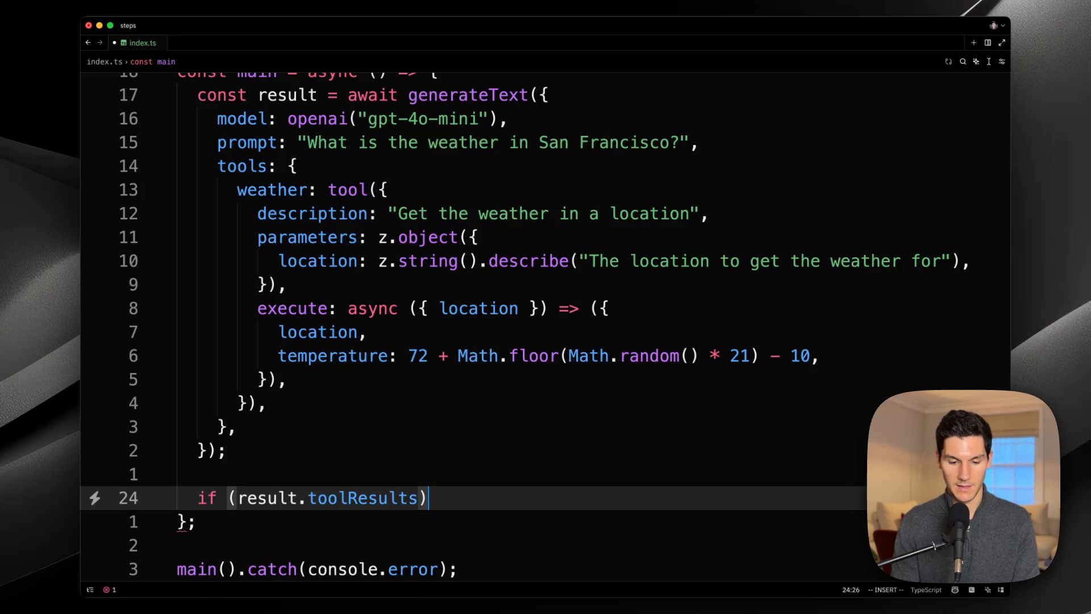
{"action": "key", "text": "End"}
{"action": "type", "text": "{"}
{"action": "key", "text": "Return"}
{"action": "type", "text": "// "}
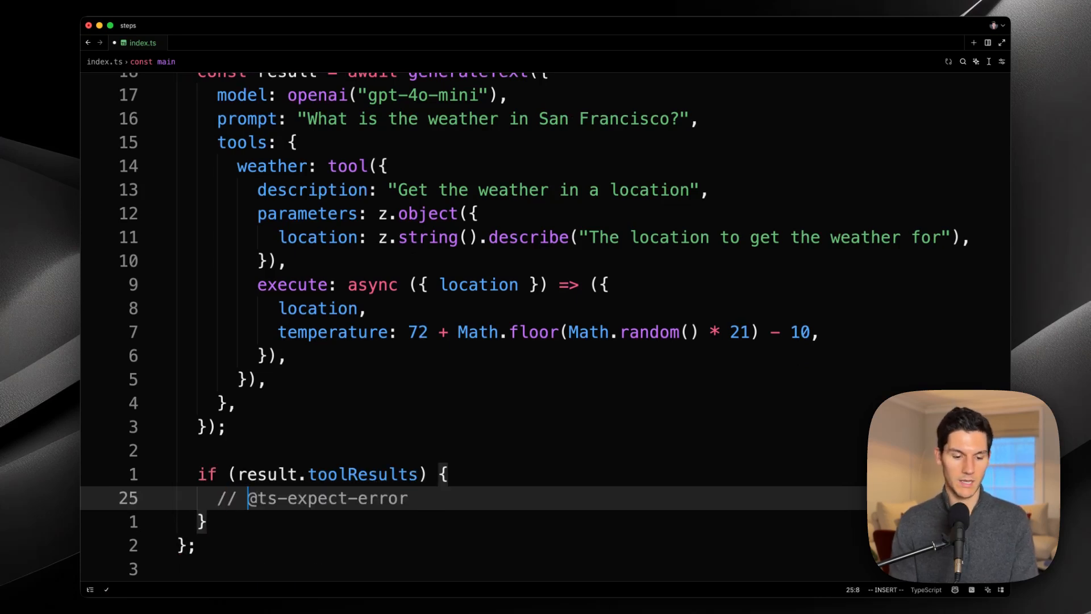
{"action": "type", "text": "ch"}
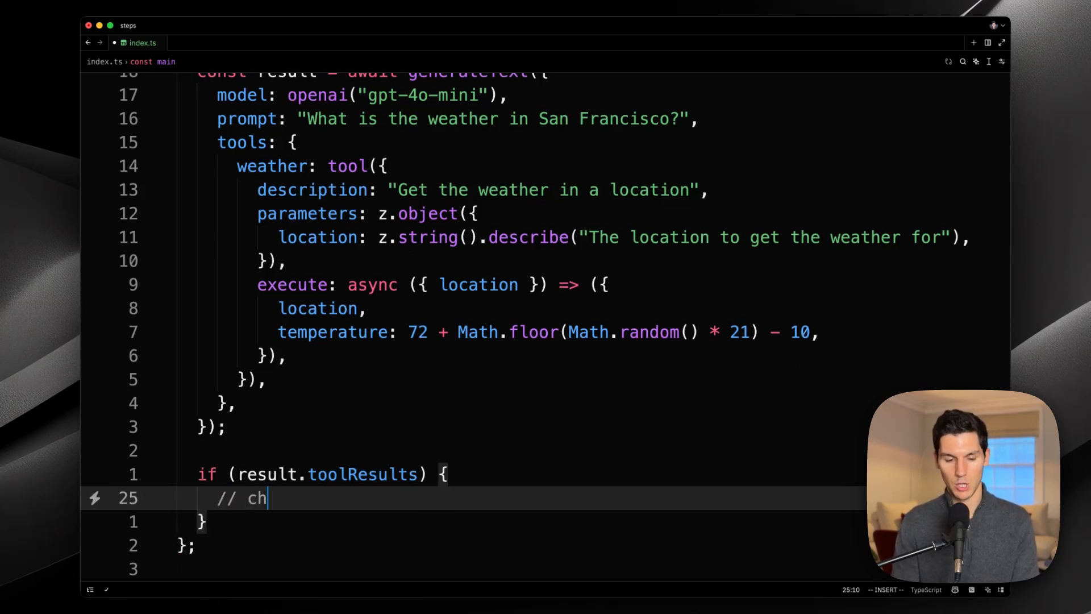
{"action": "type", "text": "eck weather tool"}
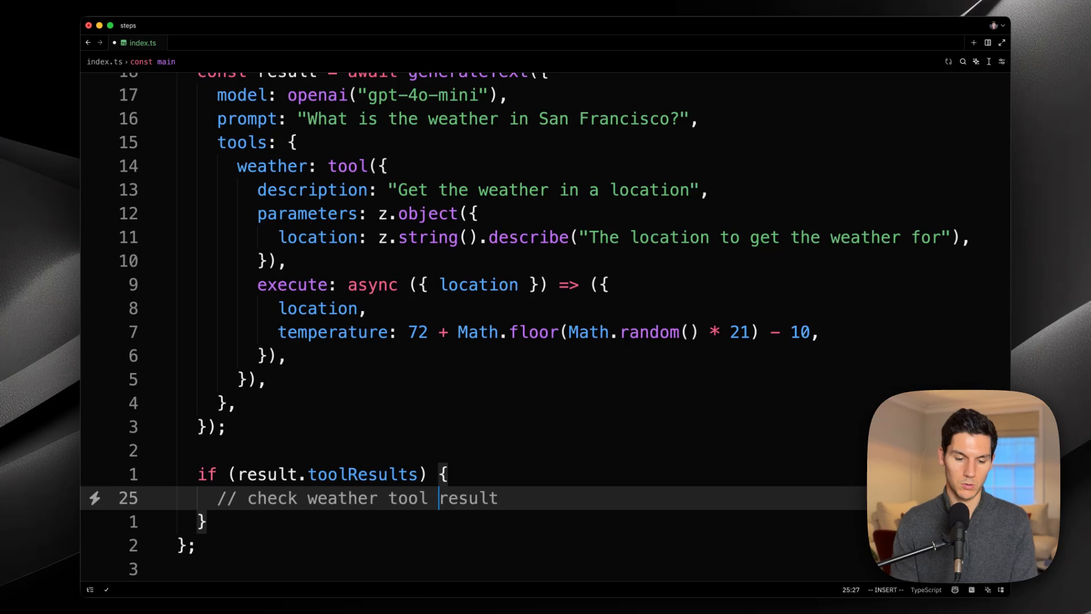
{"action": "key", "text": "Escape"}
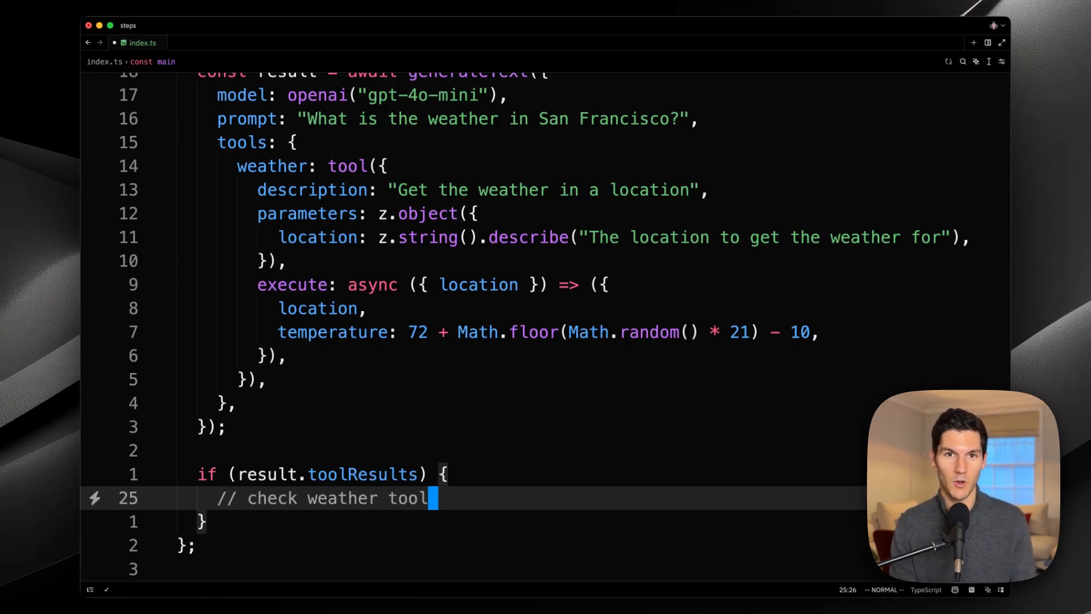
Add `maxSteps: 5,` after the tools option.
{"action": "key", "text": "k"}
{"action": "key", "text": "k"}
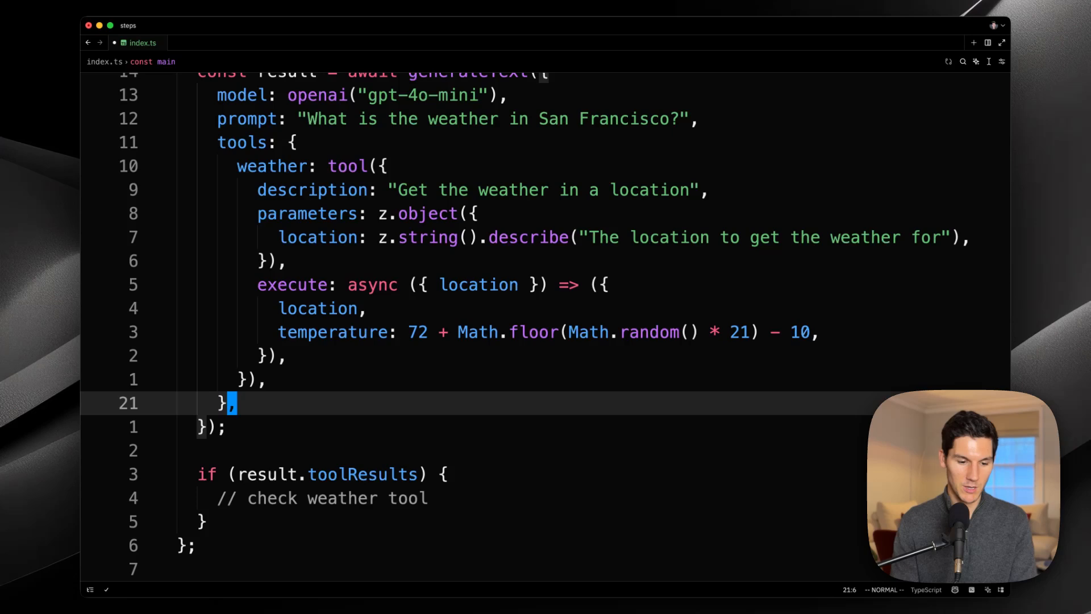
{"action": "key", "text": "k"}
{"action": "key", "text": "k"}
{"action": "type", "text": "o"}
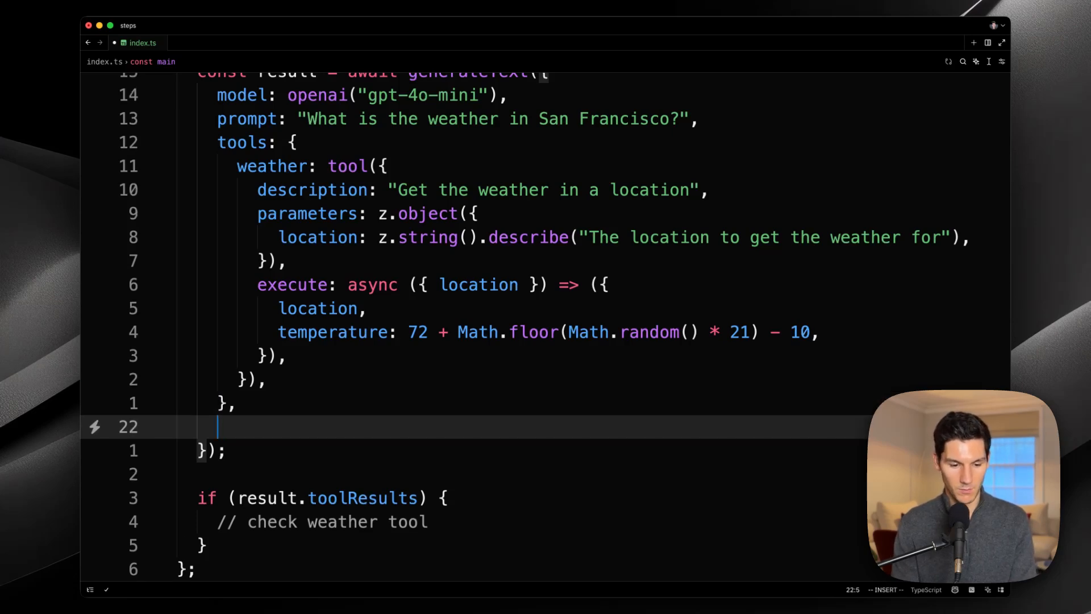
{"action": "type", "text": "maxSteps:"}
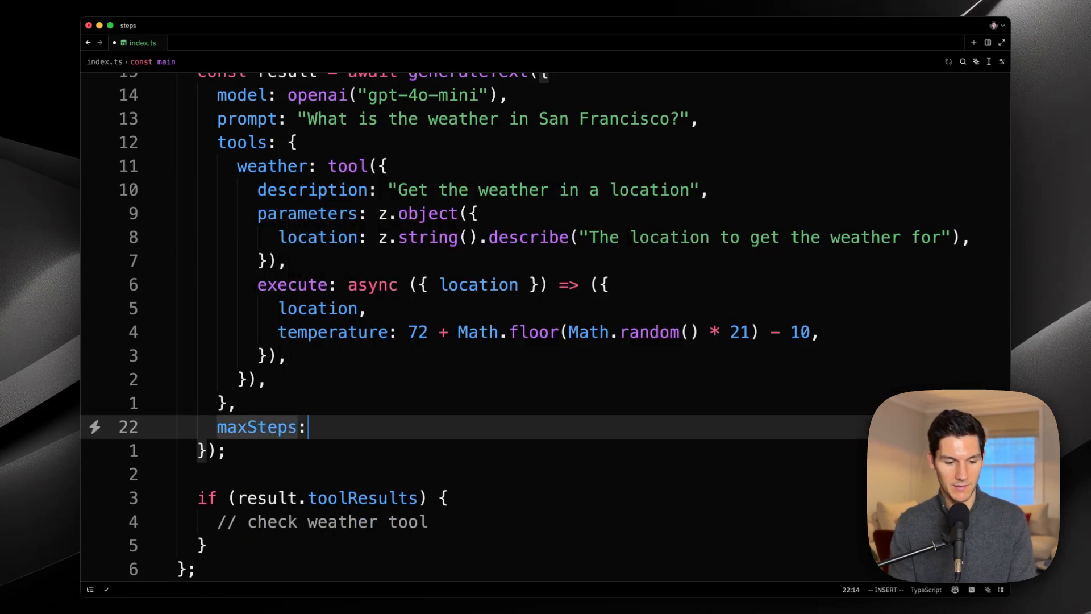
{"action": "type", "text": " 5,"}
{"action": "key", "text": "Escape"}
Replace the if block with `console.log(result.text)` and save index.ts.
{"action": "key", "text": "j"}
{"action": "key", "text": "j"}
{"action": "key", "text": "j"}
{"action": "key", "text": "shift+v"}
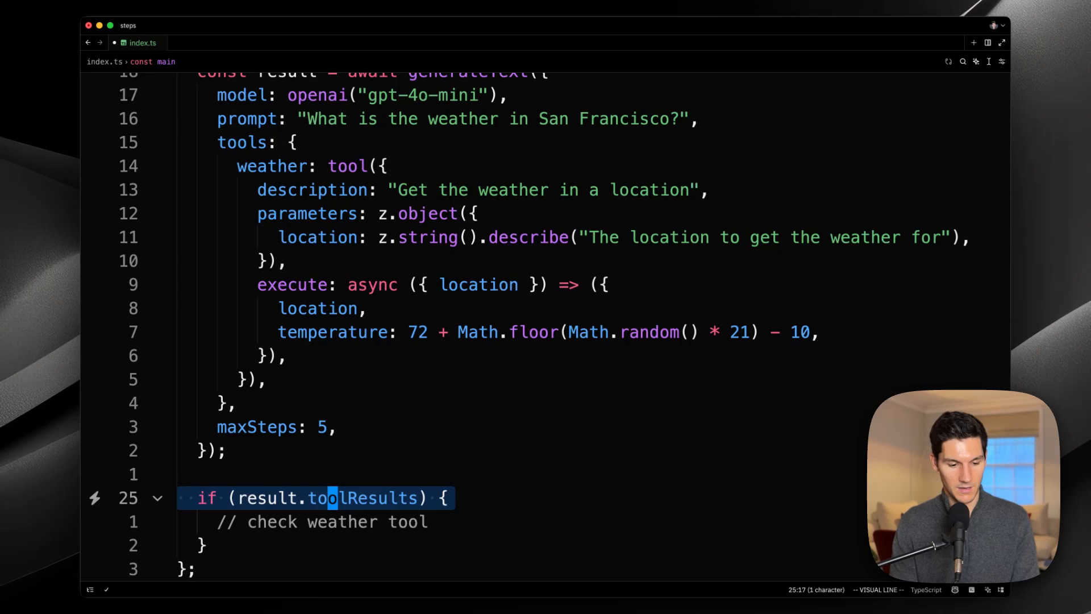
{"action": "key", "text": "j"}
{"action": "key", "text": "j"}
{"action": "key", "text": "c"}
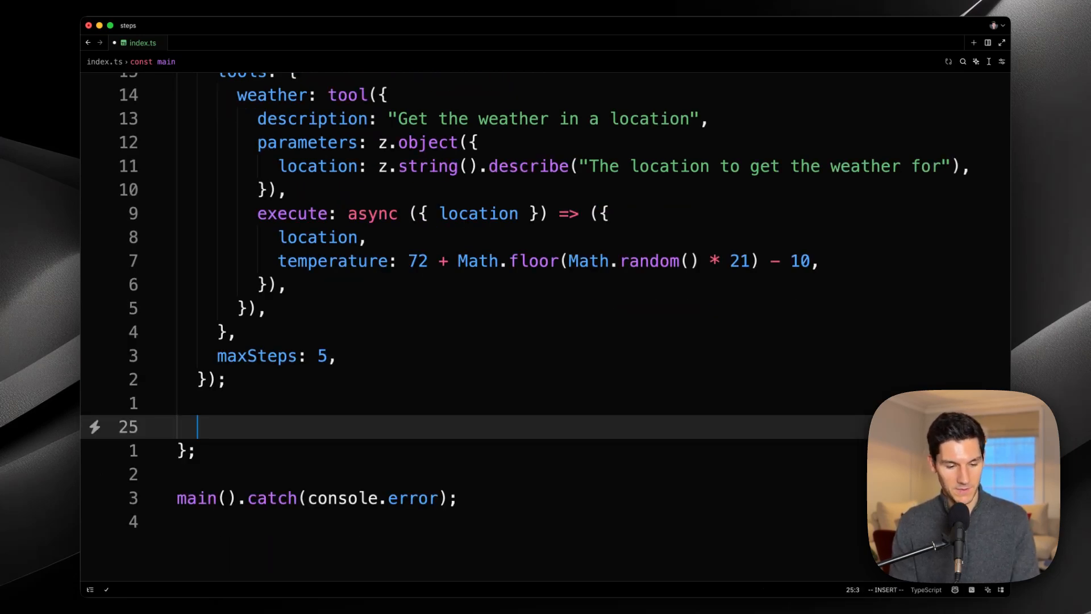
{"action": "type", "text": "console.log(result"}
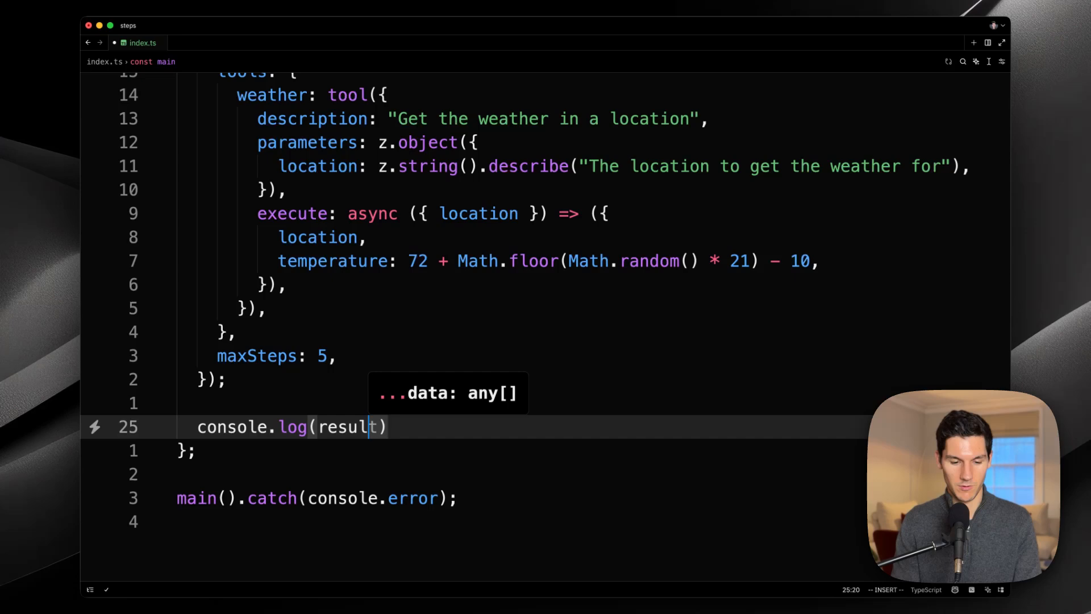
{"action": "type", "text": ".text"}
{"action": "key", "text": "Escape"}
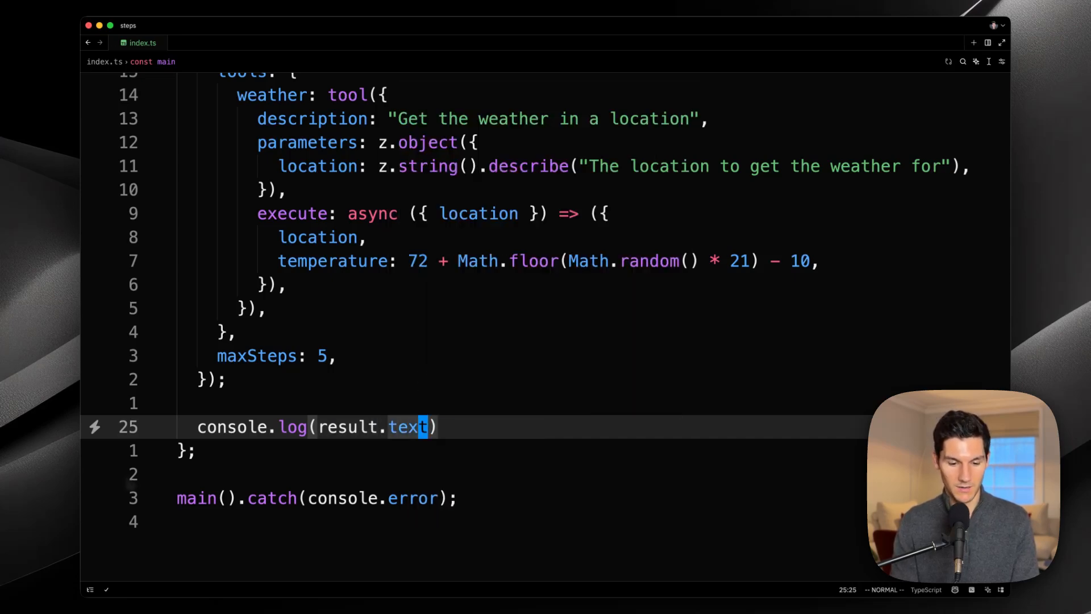
{"action": "key", "text": "super+s"}
Run the script, which reports San Francisco at 73°F.
{"action": "key", "text": "ctrl+grave"}
{"action": "key", "text": "Up"}
{"action": "key", "text": "Return"}
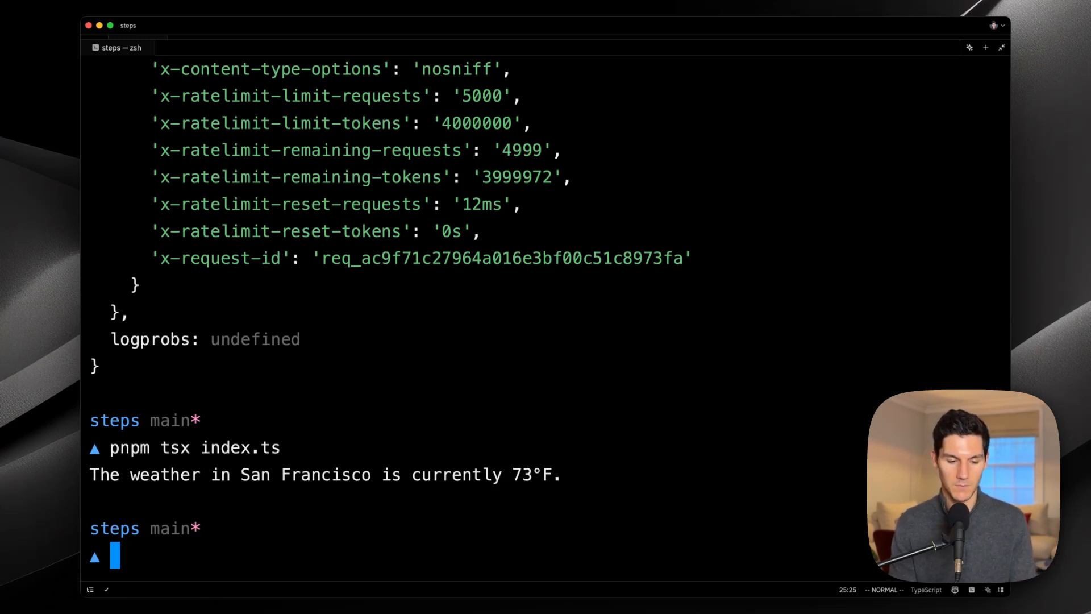
{"action": "key", "text": "ctrl+grave"}
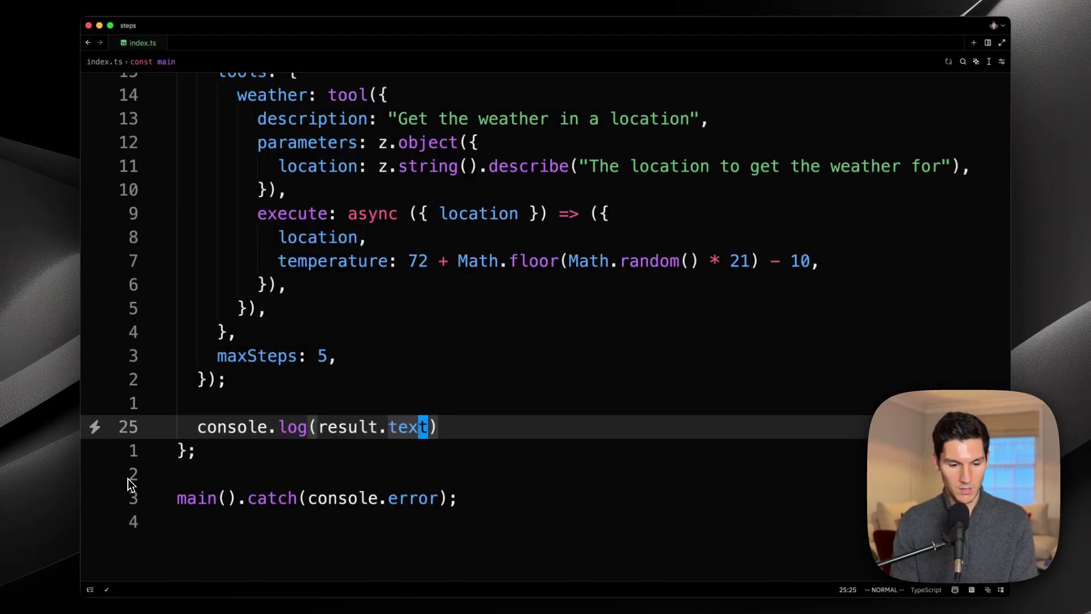
{"action": "key", "text": "k"}
{"action": "key", "text": "k"}
{"action": "key", "text": "k"}
{"action": "key", "text": "w"}
{"action": "key", "text": "shift+k"}
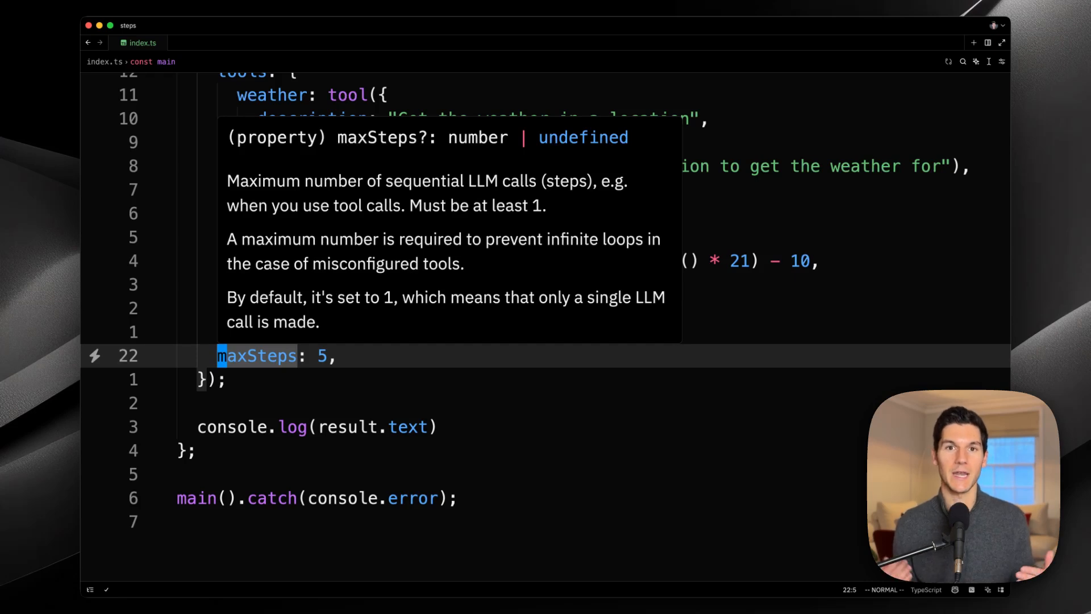
{"action": "key", "text": "Escape"}
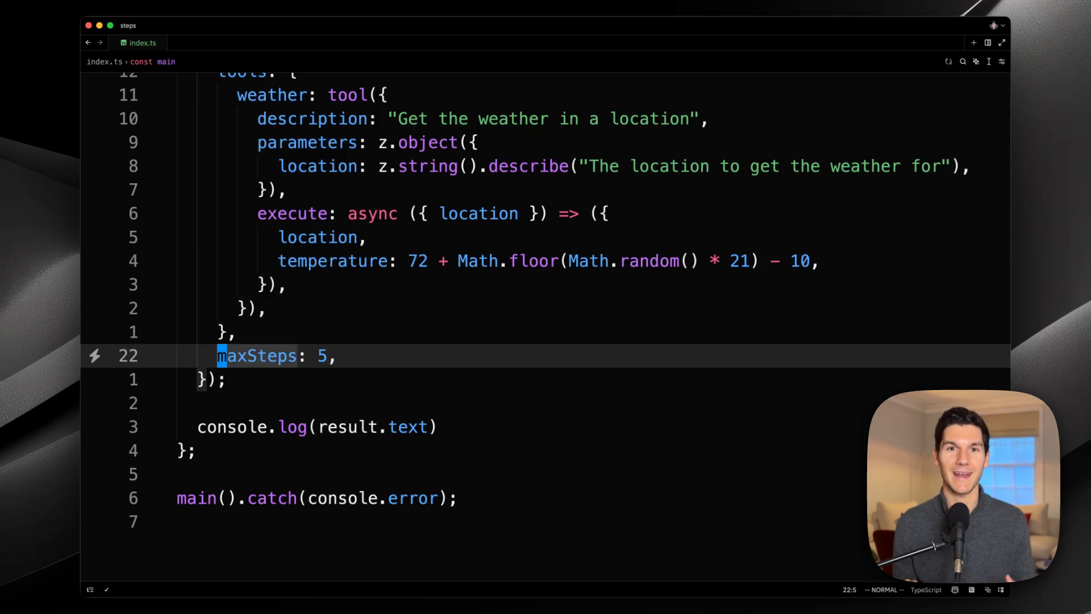
Log result.steps instead of result.text and save the file.
{"action": "key", "text": "j"}
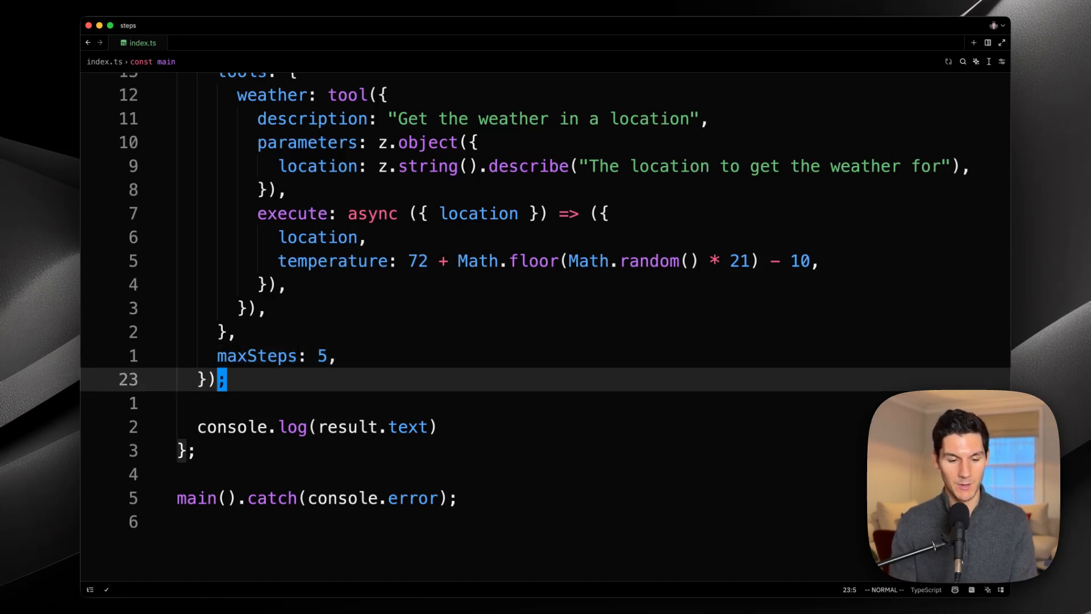
{"action": "key", "text": "j"}
{"action": "key", "text": "j"}
{"action": "key", "text": "w"}
{"action": "key", "text": "w"}
{"action": "key", "text": "w"}
{"action": "key", "text": "w"}
{"action": "key", "text": "c"}
{"action": "key", "text": "w"}
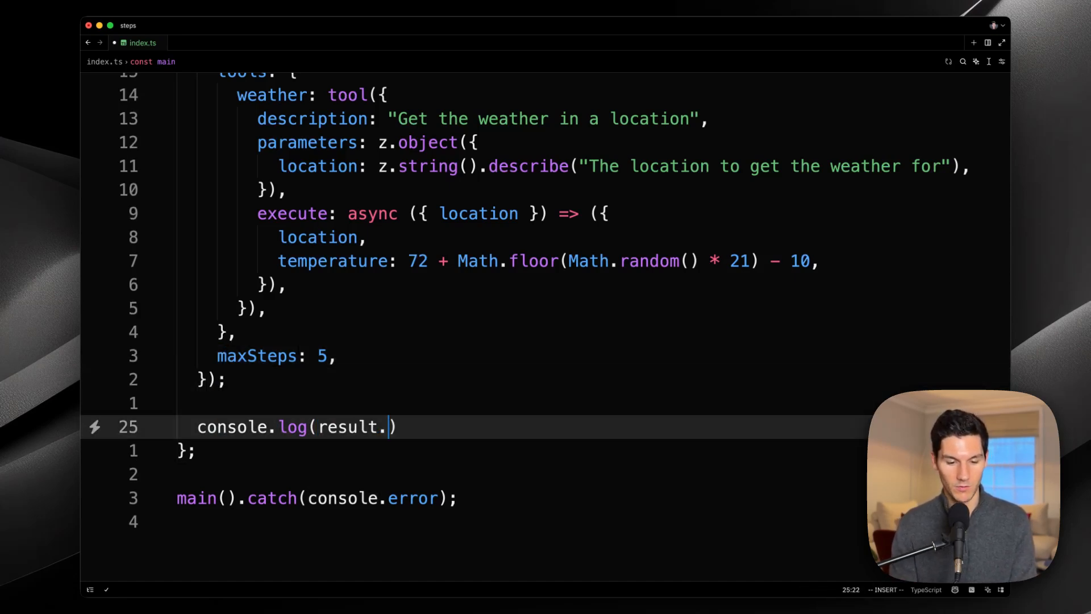
{"action": "type", "text": "ste"}
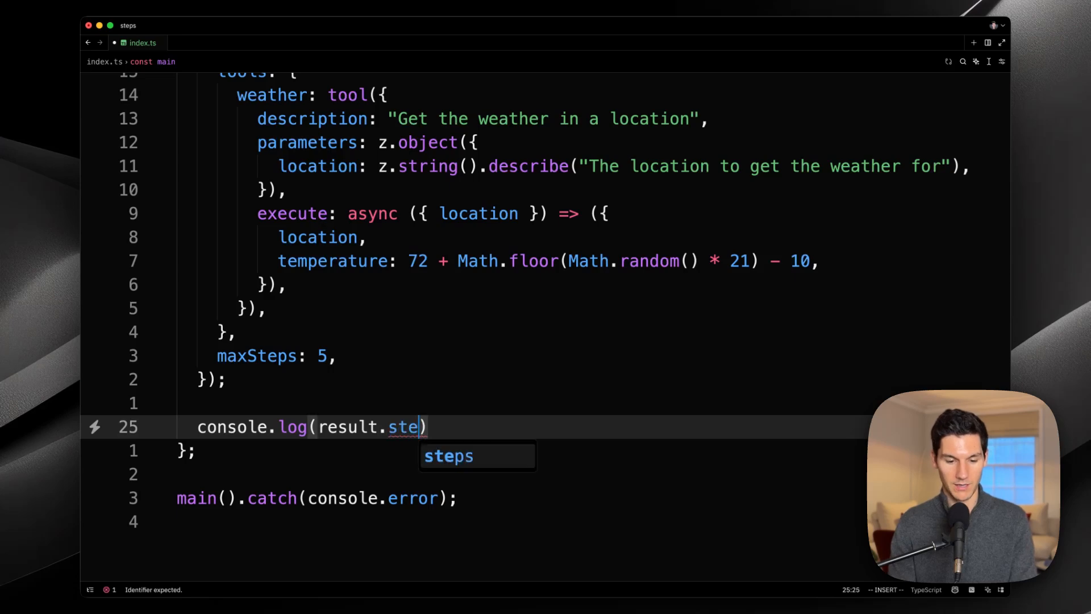
{"action": "key", "text": "Tab"}
{"action": "key", "text": "Escape"}
Run the script and read through the initial tool-calls step and final 62°F step.
{"action": "key", "text": "super+grave"}
{"action": "key", "text": "Up"}
{"action": "key", "text": "Return"}
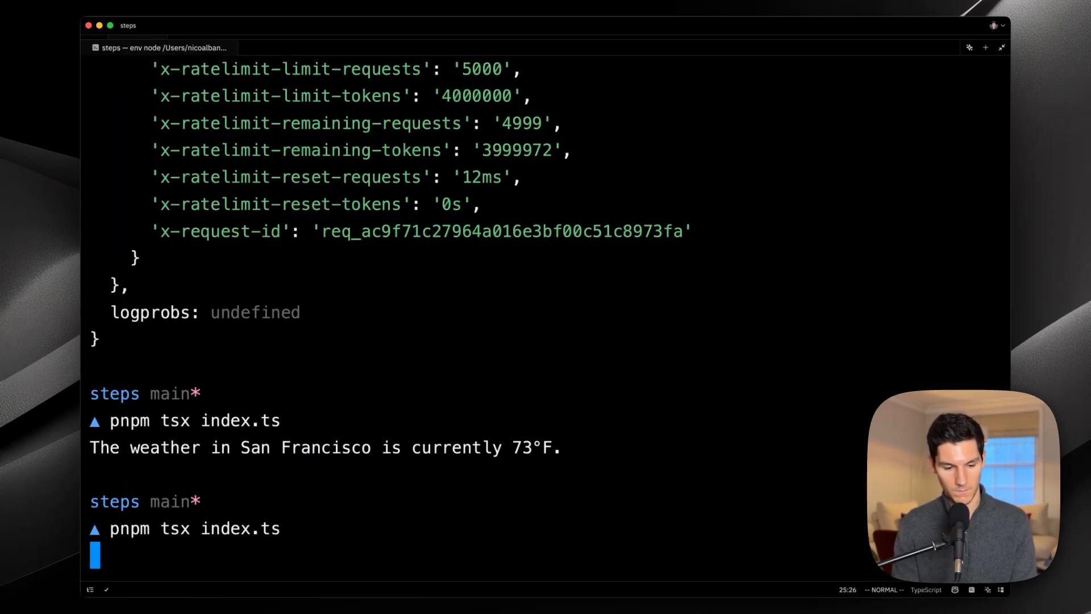
{"action": "scroll", "coordinate": [132, 409], "scroll_direction": "up", "scroll_amount": 5}
{"action": "scroll", "coordinate": [132, 409], "scroll_direction": "up", "scroll_amount": 5}
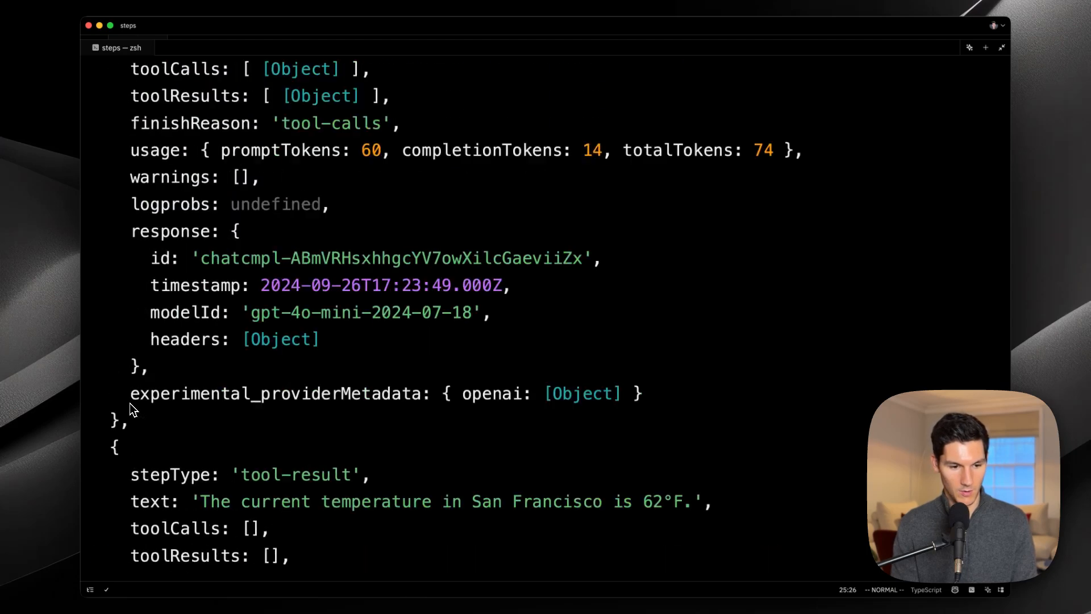
{"action": "scroll", "coordinate": [132, 409], "scroll_direction": "up", "scroll_amount": 4}
{"action": "left_click_drag", "start_coordinate": [109, 95], "coordinate": [130, 528]}
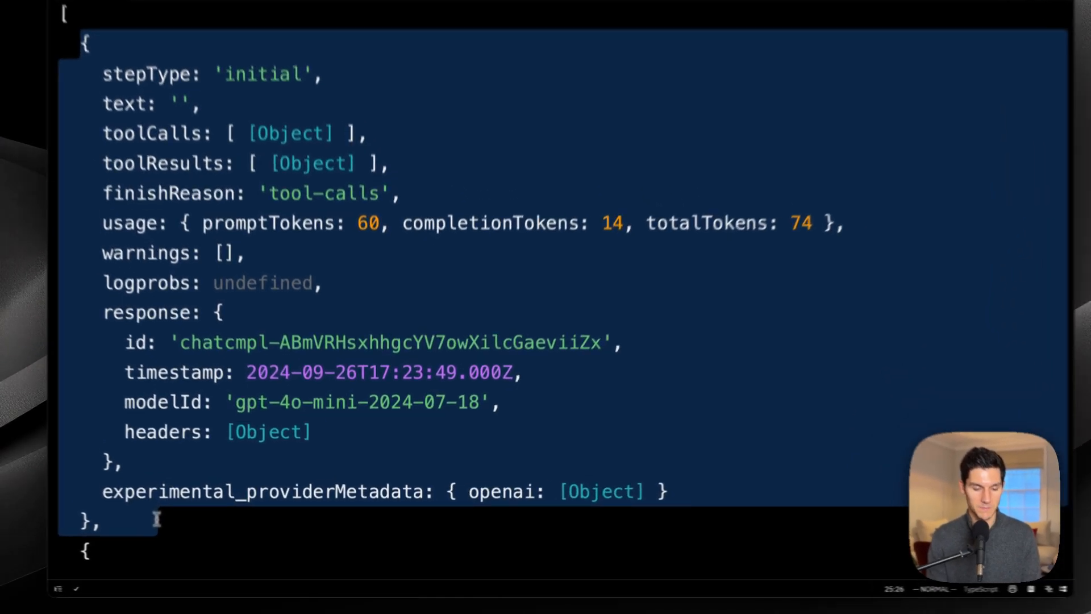
{"action": "left_click", "coordinate": [158, 524]}
{"action": "scroll", "coordinate": [158, 524], "scroll_direction": "down", "scroll_amount": 5}
{"action": "scroll", "coordinate": [134, 512], "scroll_direction": "up", "scroll_amount": 2}
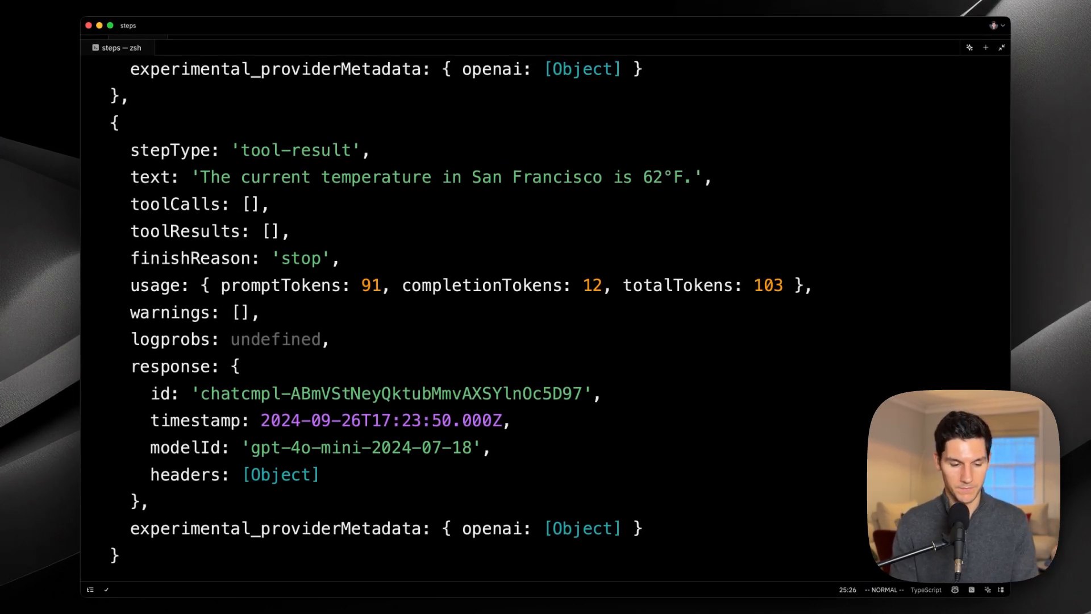
{"action": "key", "text": "ctrl+Tab"}
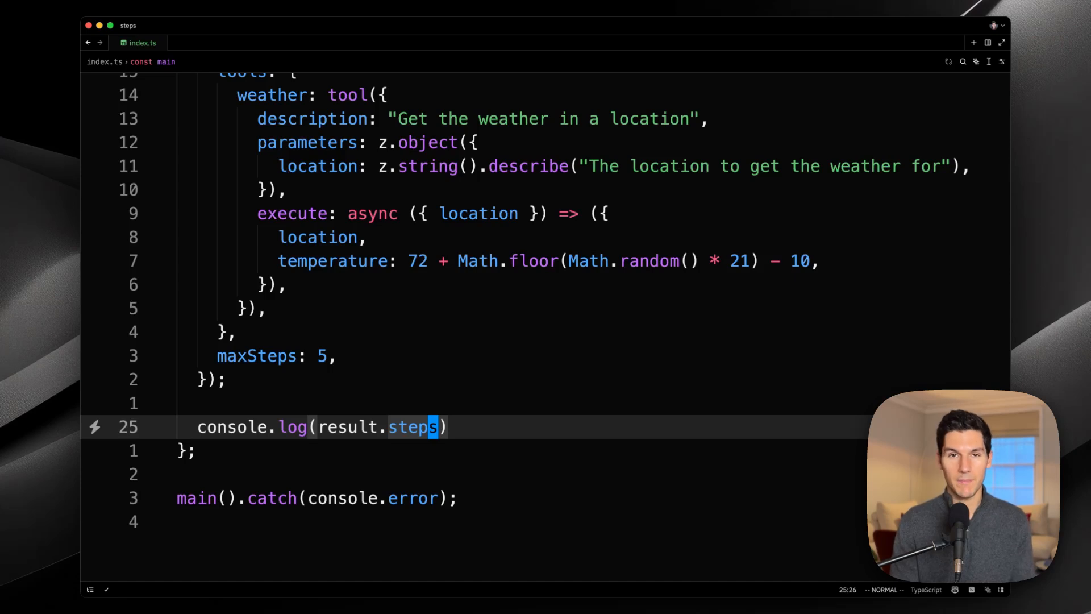
Insert the attractions tool snippet after the weather tool, asking gpt-4o-mini for three attractions.
{"action": "key", "text": "k"}
{"action": "key", "text": "k"}
{"action": "key", "text": "k"}
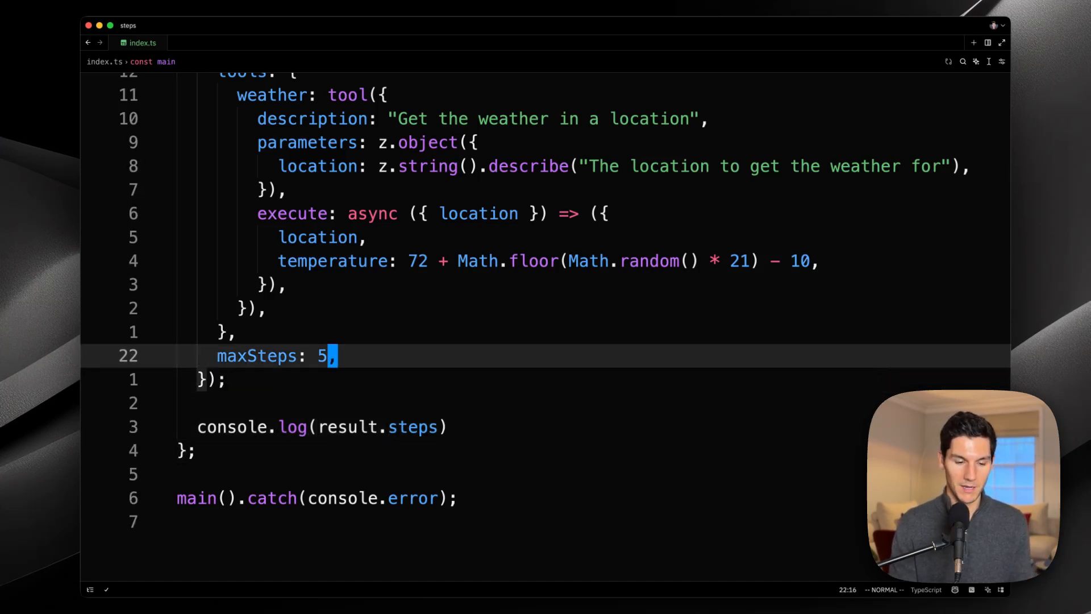
{"action": "key", "text": "k"}
{"action": "key", "text": "k"}
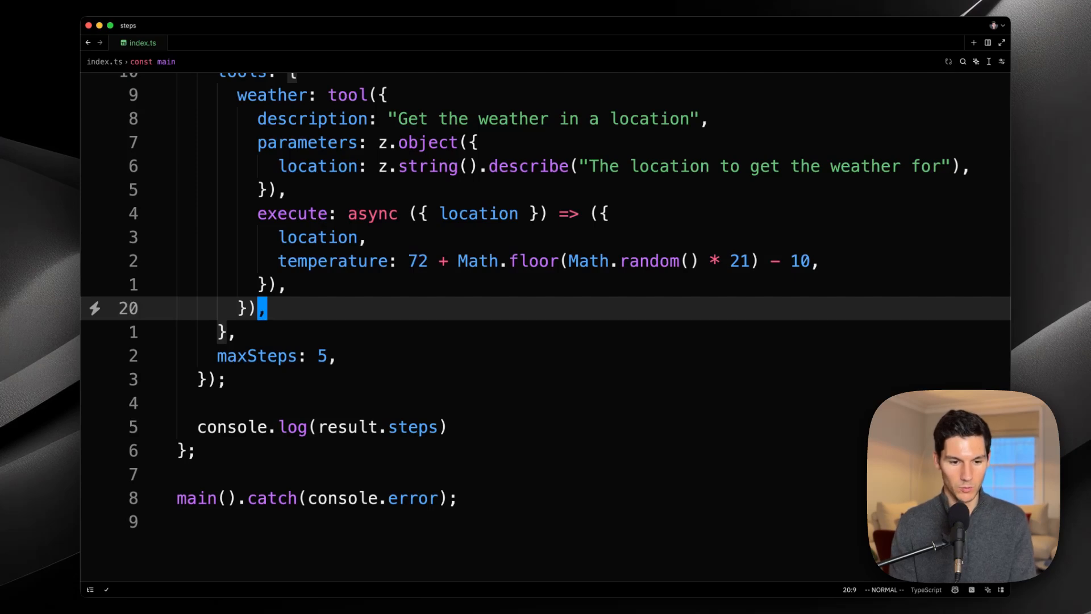
{"action": "key", "text": "o"}
{"action": "key", "text": "alt+space"}
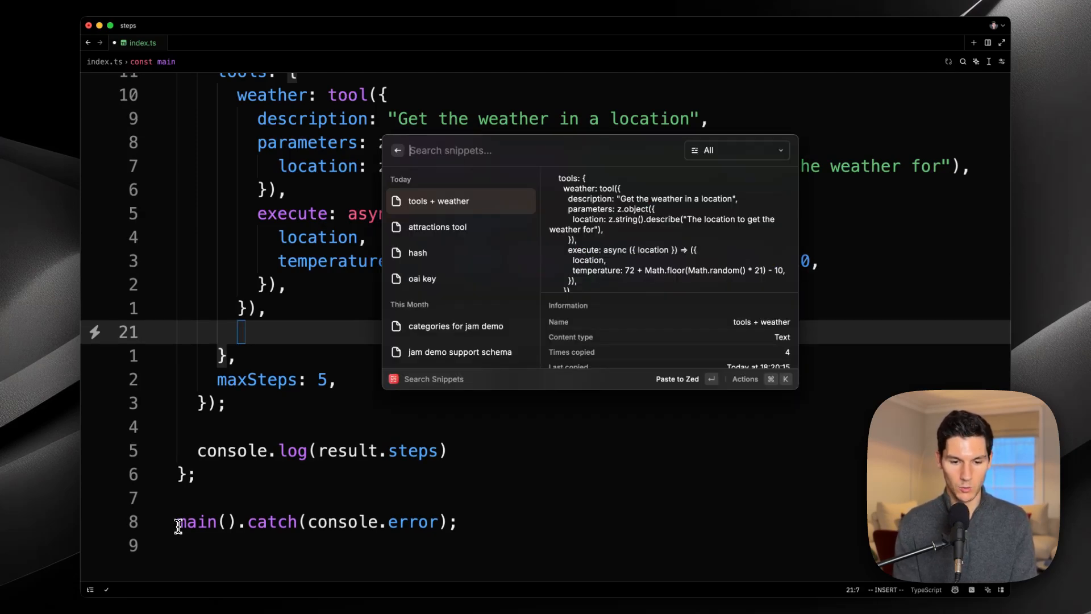
{"action": "key", "text": "Down"}
{"action": "key", "text": "Return"}
{"action": "key", "text": "Escape"}
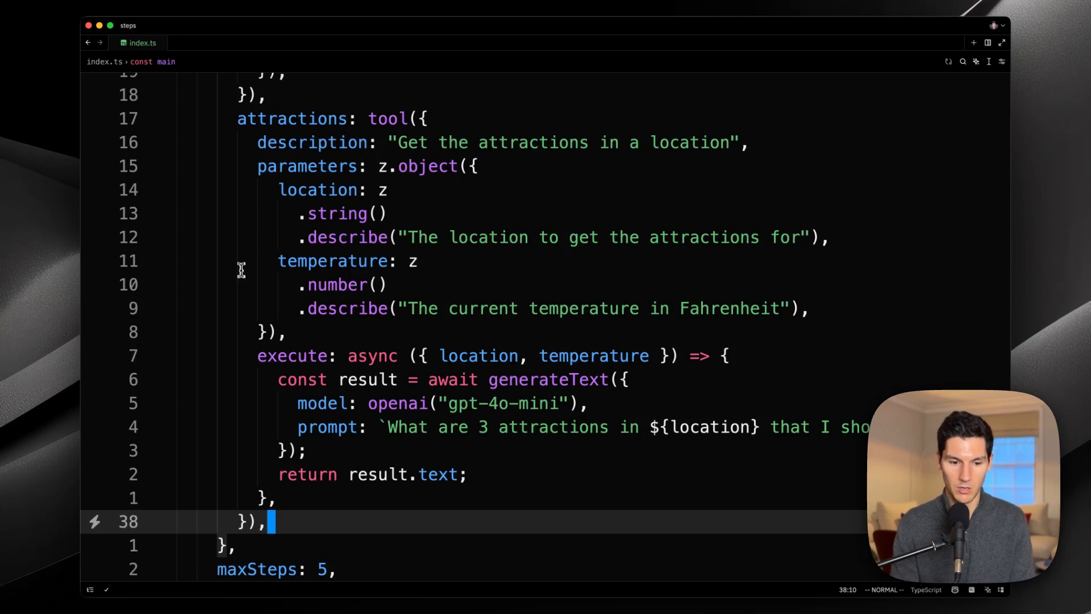
{"action": "scroll", "coordinate": [323, 341], "scroll_direction": "down", "scroll_amount": 1}
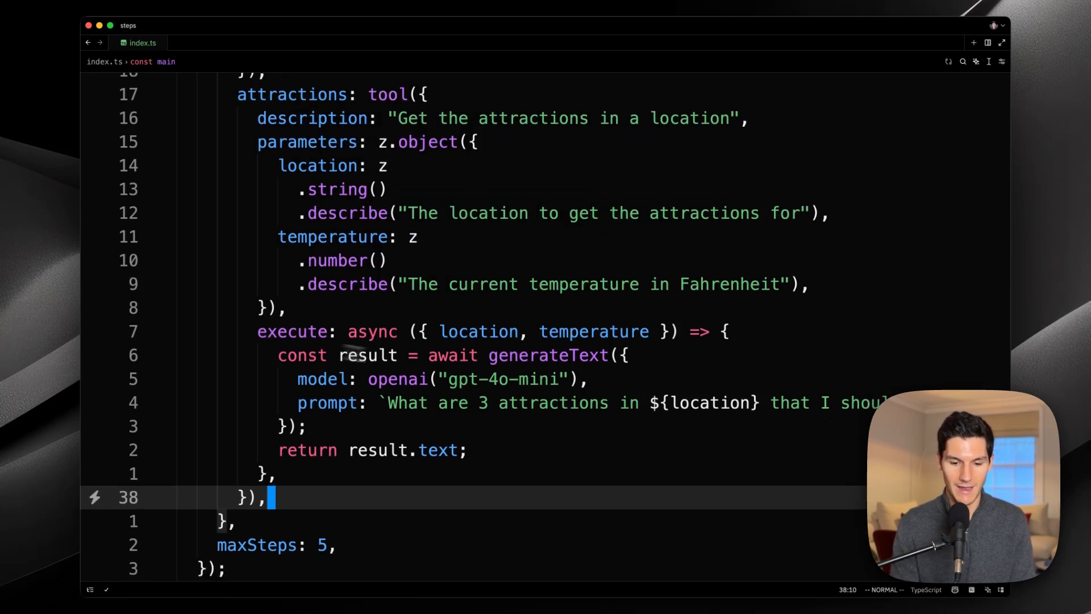
{"action": "scroll", "coordinate": [514, 361], "scroll_direction": "down", "scroll_amount": 2}
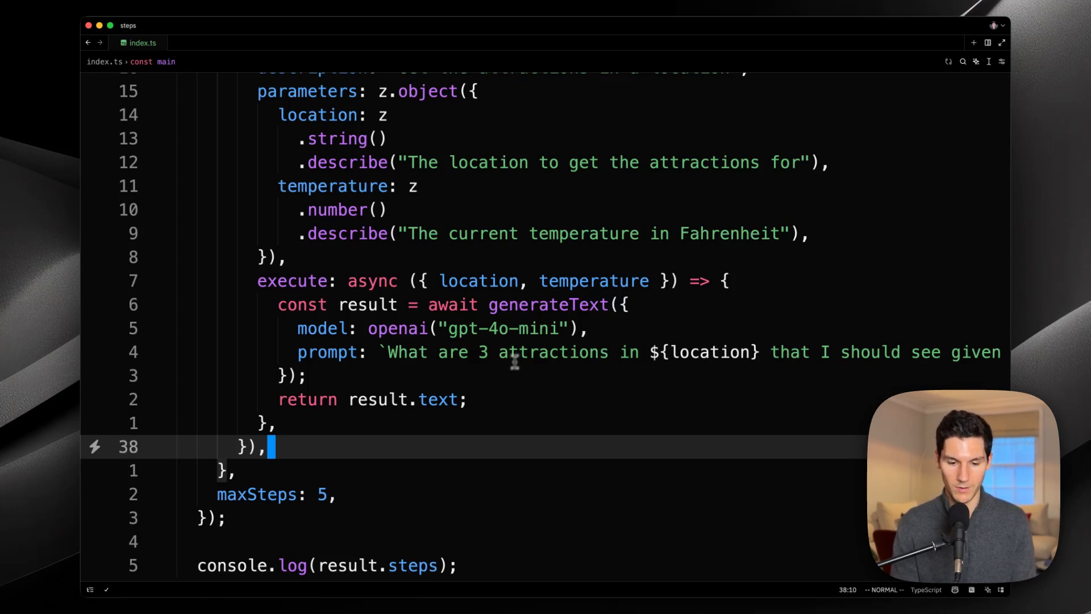
{"action": "scroll", "coordinate": [563, 340], "scroll_direction": "right", "scroll_amount": 3}
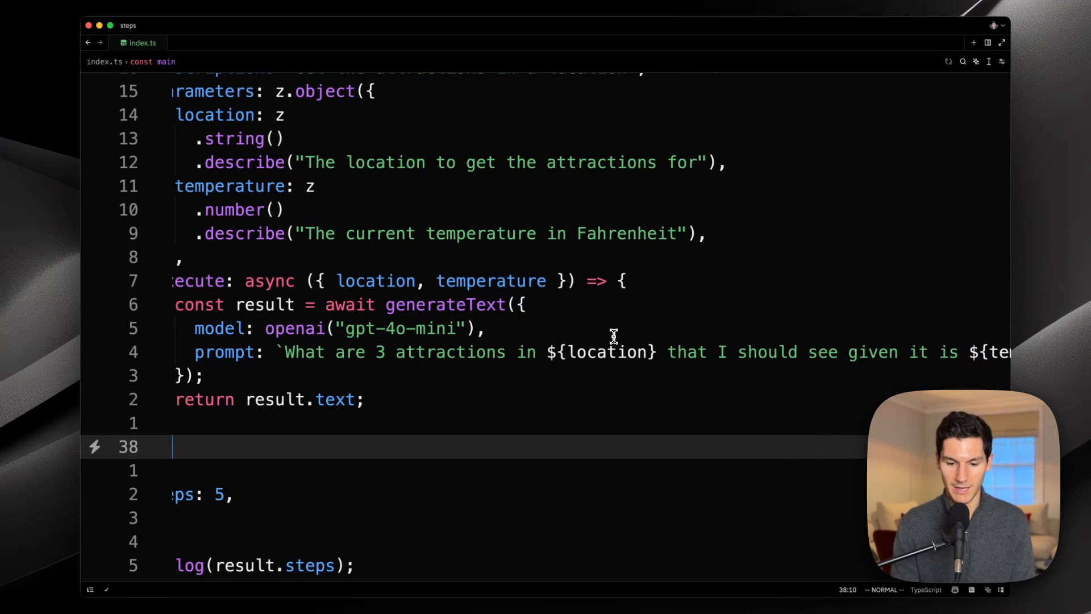
{"action": "scroll", "coordinate": [630, 333], "scroll_direction": "right", "scroll_amount": 2}
{"action": "scroll", "coordinate": [677, 339], "scroll_direction": "right", "scroll_amount": 2}
{"action": "scroll", "coordinate": [678, 339], "scroll_direction": "right", "scroll_amount": 2}
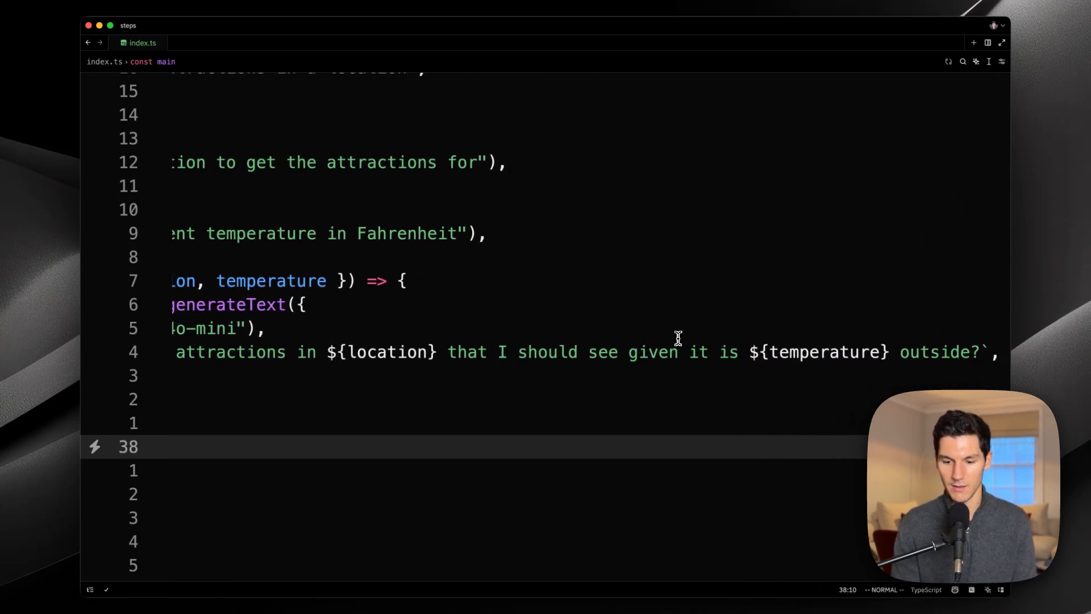
{"action": "scroll", "coordinate": [701, 352], "scroll_direction": "left", "scroll_amount": 3}
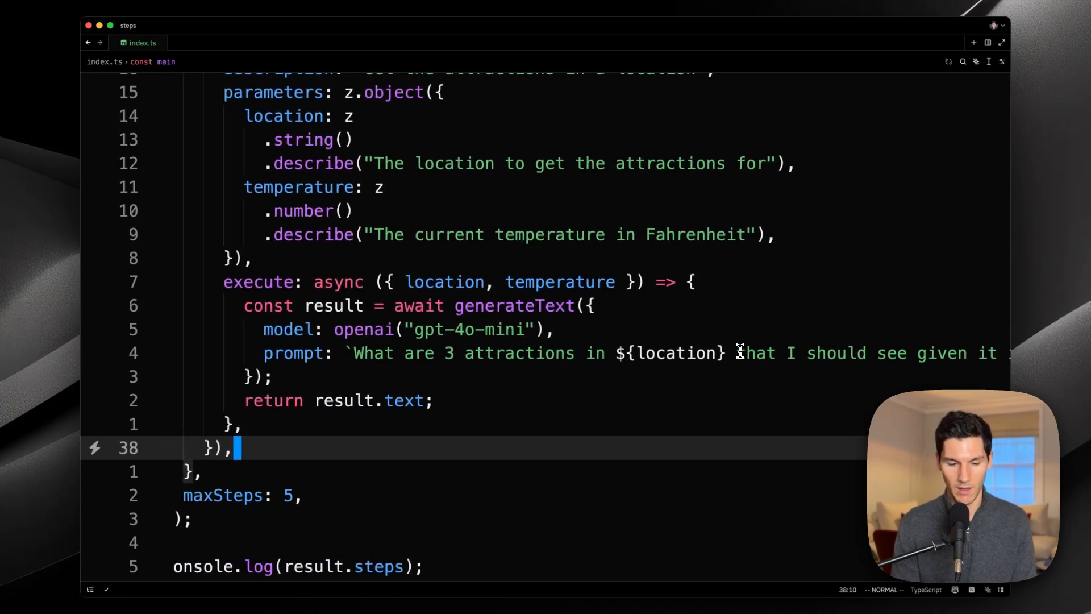
{"action": "scroll", "coordinate": [665, 324], "scroll_direction": "left", "scroll_amount": 3}
{"action": "scroll", "coordinate": [616, 280], "scroll_direction": "up", "scroll_amount": 3}
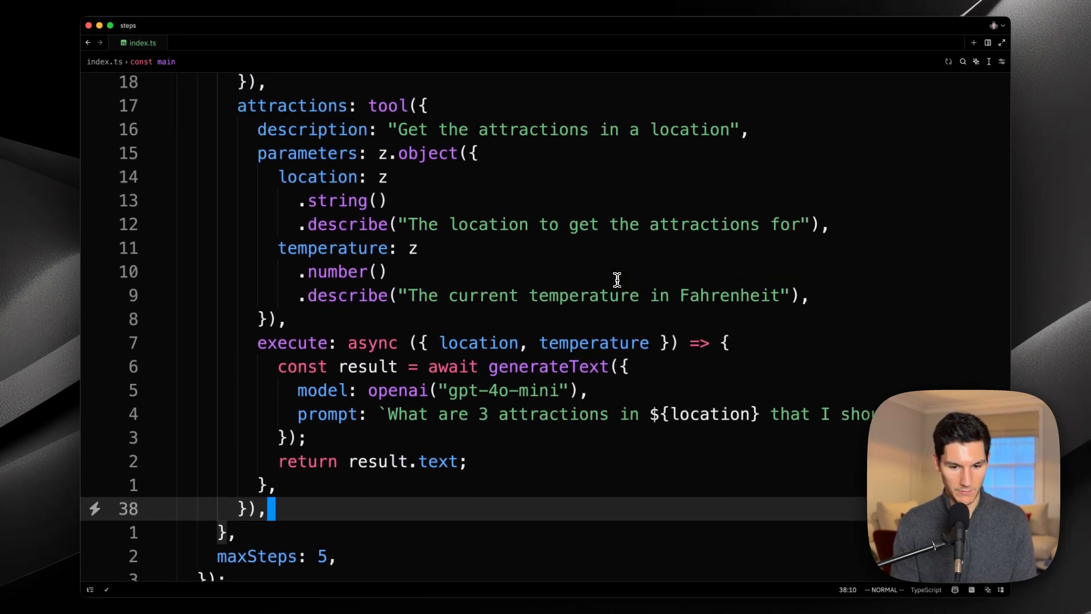
{"action": "scroll", "coordinate": [631, 256], "scroll_direction": "up", "scroll_amount": 3}
{"action": "scroll", "coordinate": [644, 171], "scroll_direction": "up", "scroll_amount": 3}
{"action": "scroll", "coordinate": [647, 109], "scroll_direction": "up", "scroll_amount": 3}
{"action": "scroll", "coordinate": [682, 128], "scroll_direction": "up", "scroll_amount": 2}
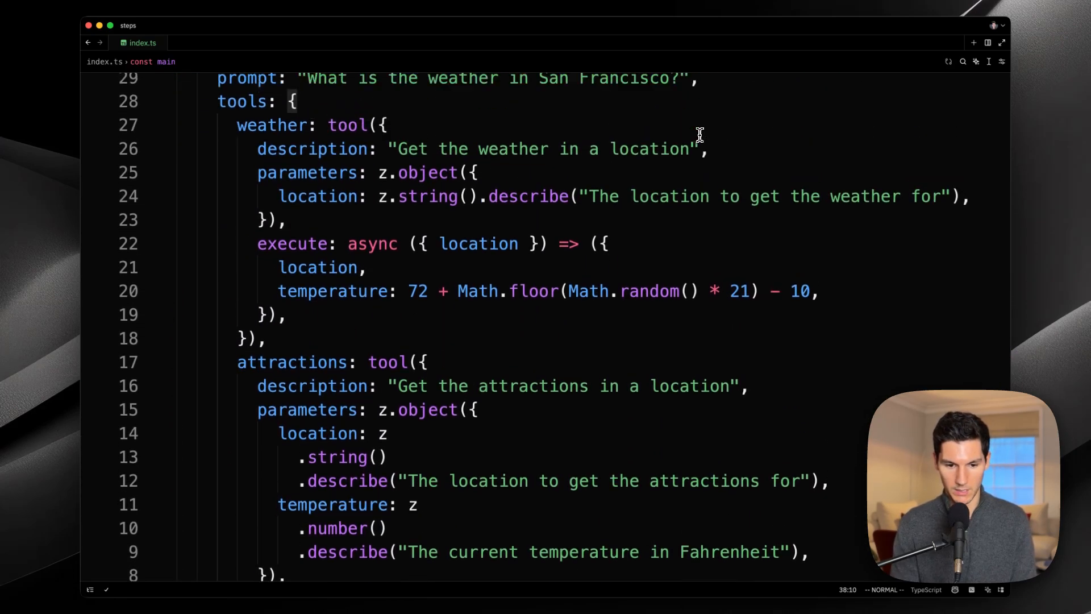
{"action": "scroll", "coordinate": [682, 128], "scroll_direction": "up", "scroll_amount": 4}
{"action": "scroll", "coordinate": [665, 213], "scroll_direction": "up", "scroll_amount": 2}
Extend the prompt with ' and what should I do' and log result.text instead of result.steps.
{"action": "left_click", "coordinate": [675, 274]}
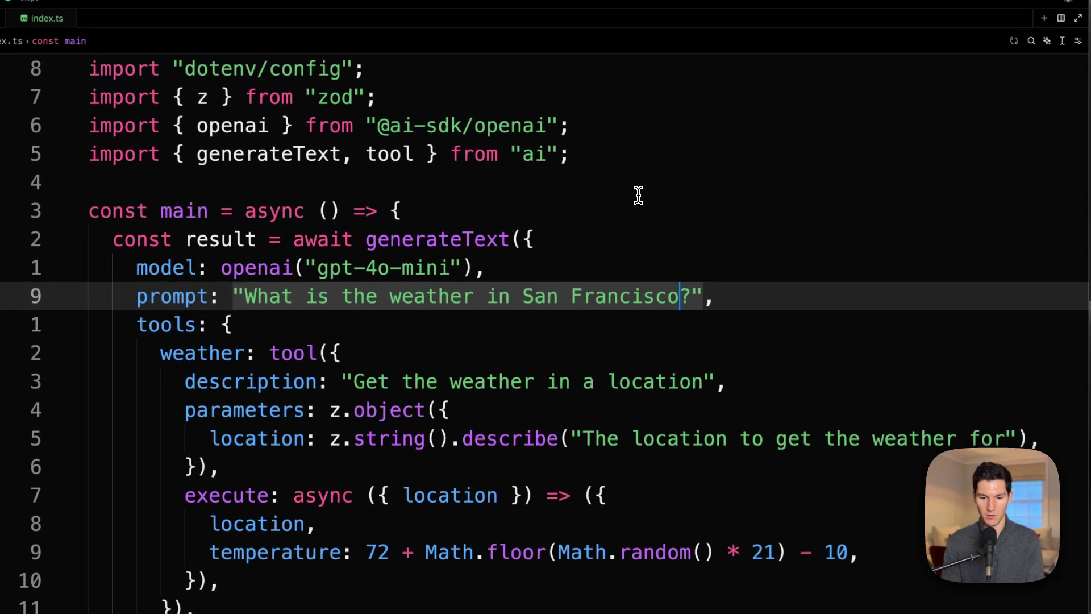
{"action": "type", "text": "and what sh"}
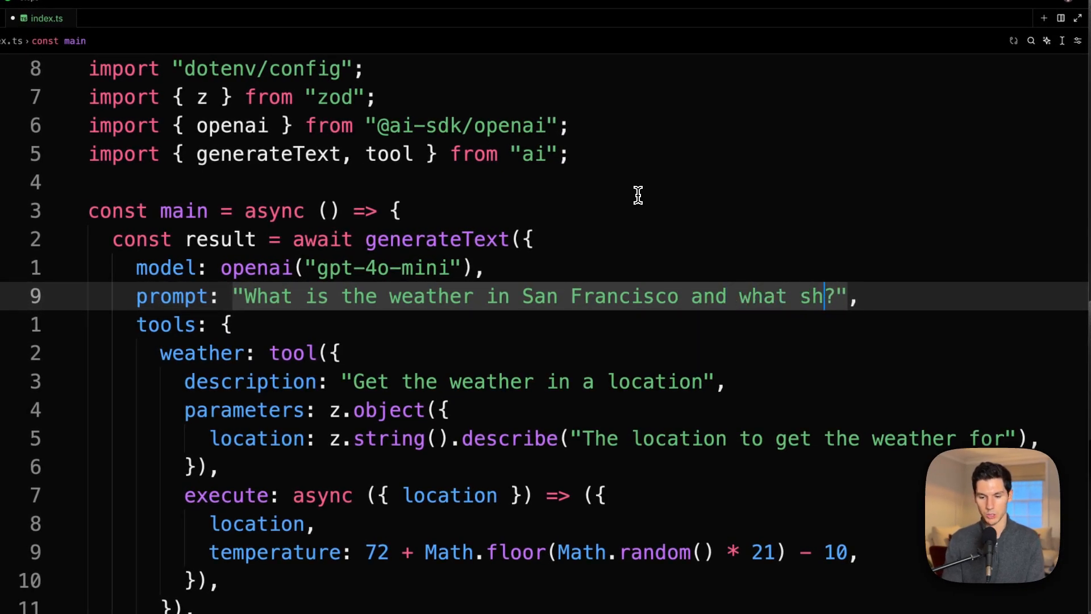
{"action": "type", "text": "ould I do"}
{"action": "key", "text": "Escape"}
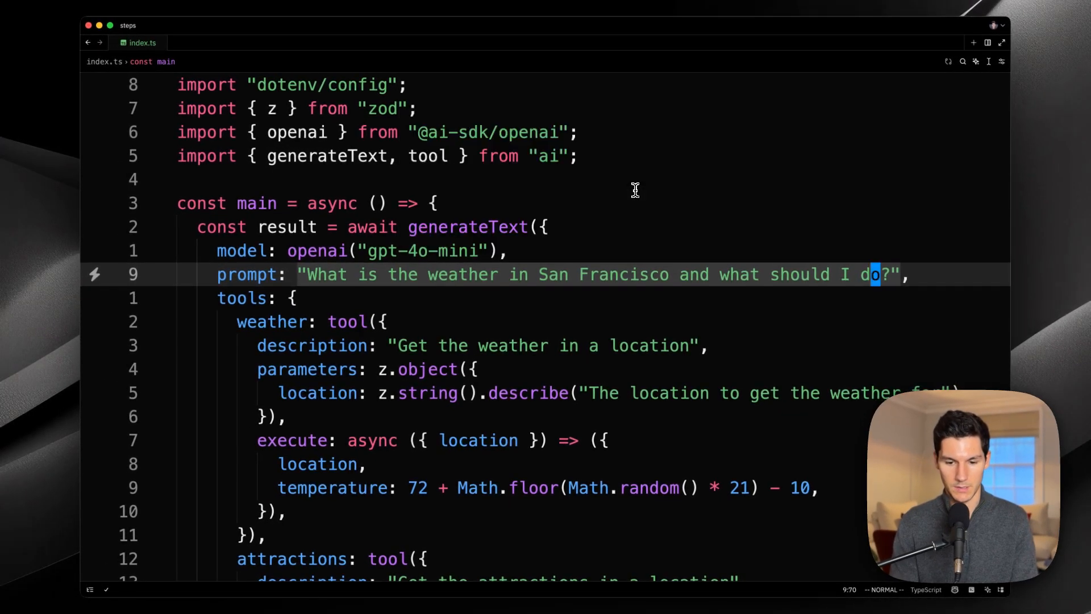
{"action": "scroll", "coordinate": [636, 189], "scroll_direction": "down", "scroll_amount": 3}
{"action": "scroll", "coordinate": [635, 189], "scroll_direction": "down", "scroll_amount": 5}
{"action": "scroll", "coordinate": [635, 189], "scroll_direction": "down", "scroll_amount": 2}
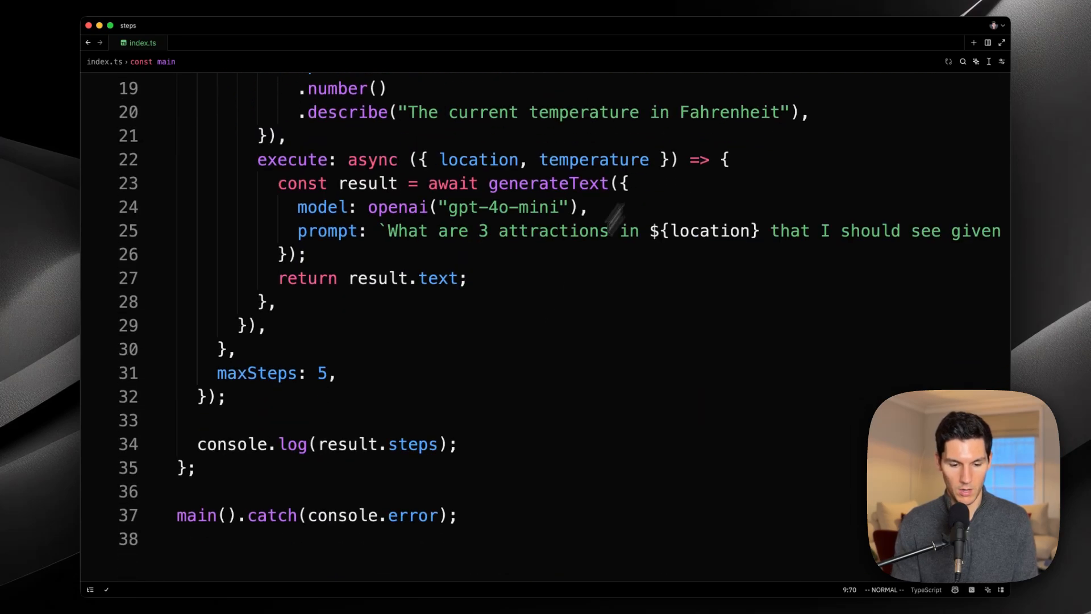
{"action": "left_click", "coordinate": [398, 419]}
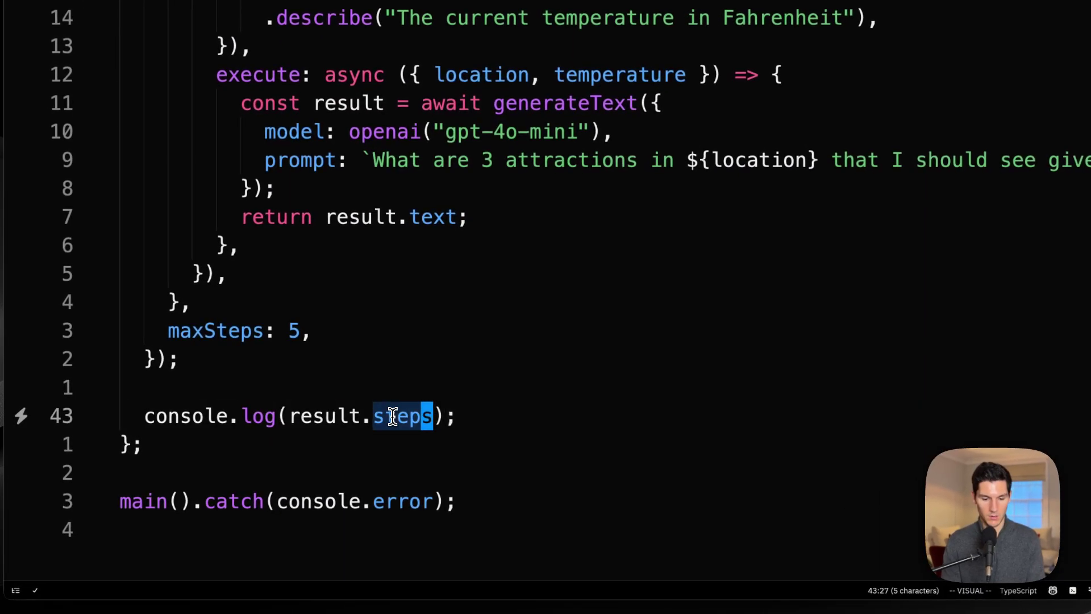
{"action": "type", "text": "ciw"}
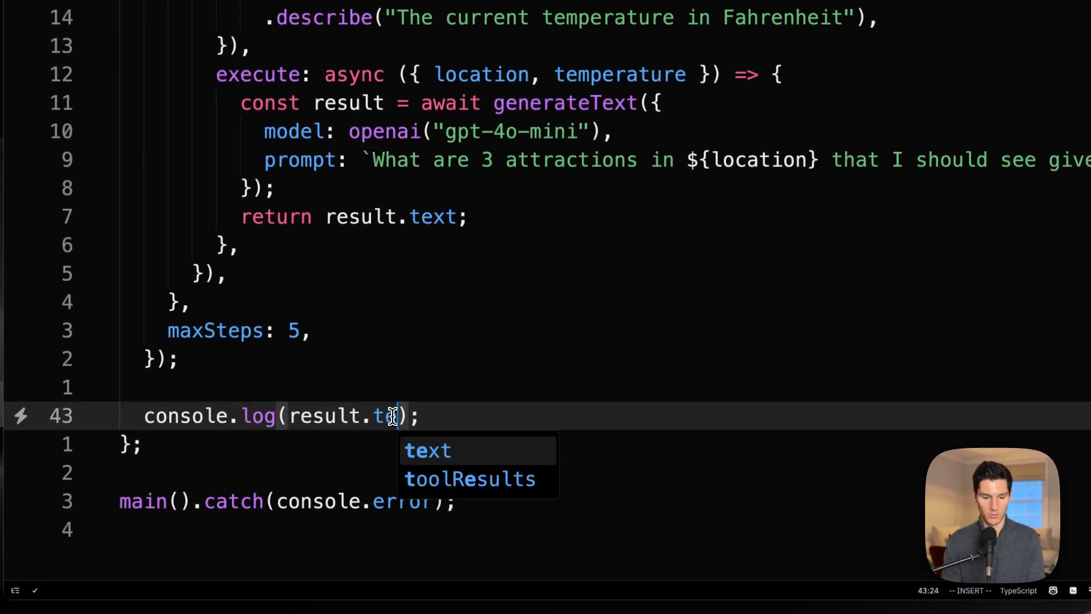
{"action": "type", "text": "text"}
{"action": "key", "text": "Escape"}
Run the script, printing San Francisco at 78°F plus Golden Gate Park, Lands End and Fisherman's Wharf.
{"action": "key", "text": "ctrl+grave"}
{"action": "key", "text": "Up"}
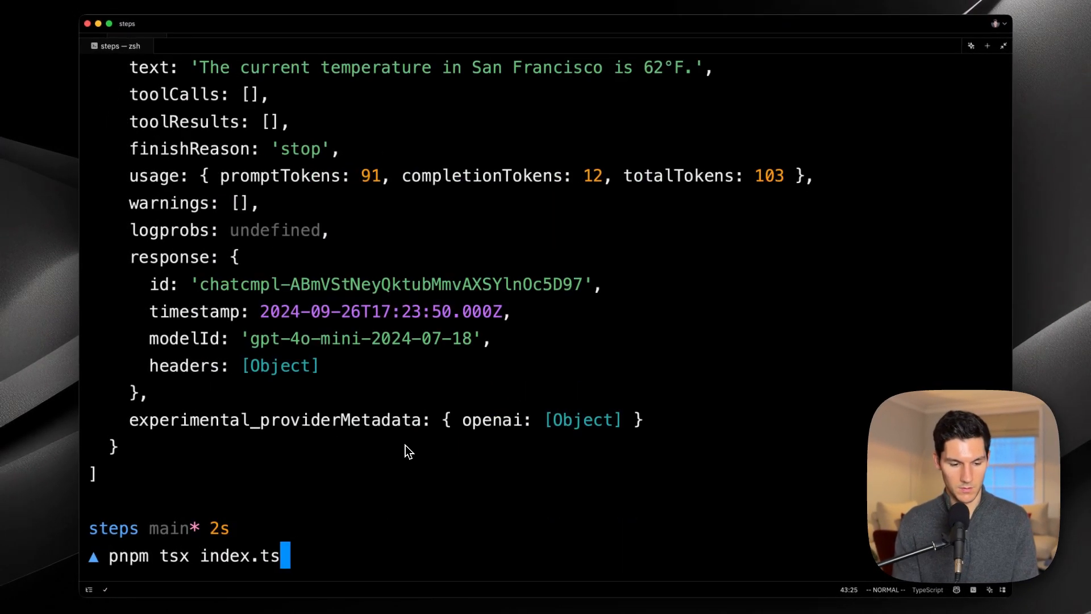
{"action": "key", "text": "Return"}
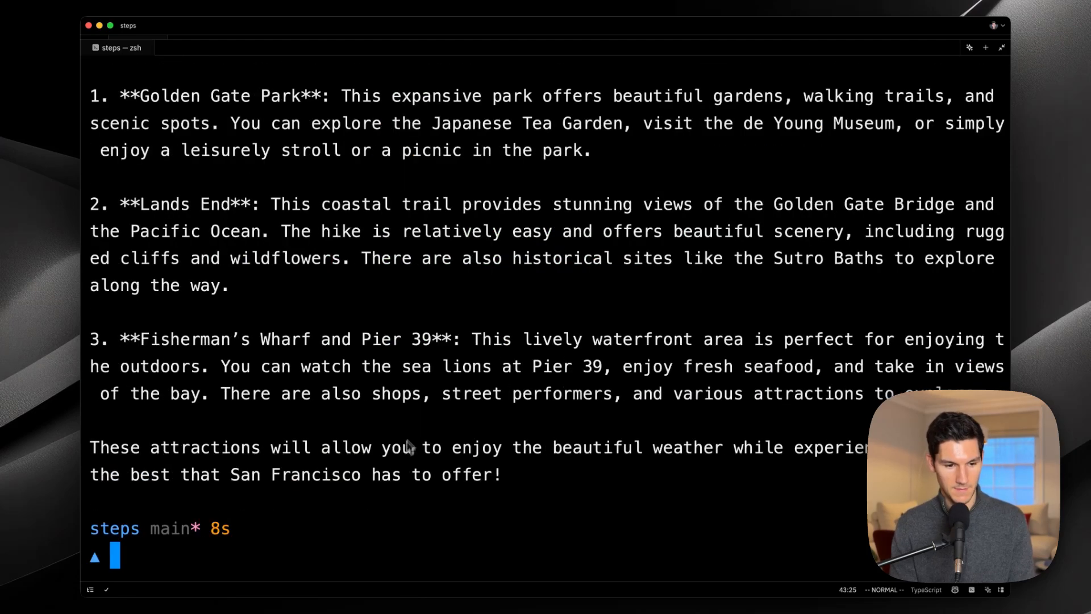
{"action": "scroll", "coordinate": [424, 270], "scroll_direction": "up", "scroll_amount": 5}
{"action": "scroll", "coordinate": [423, 269], "scroll_direction": "up", "scroll_amount": 1}
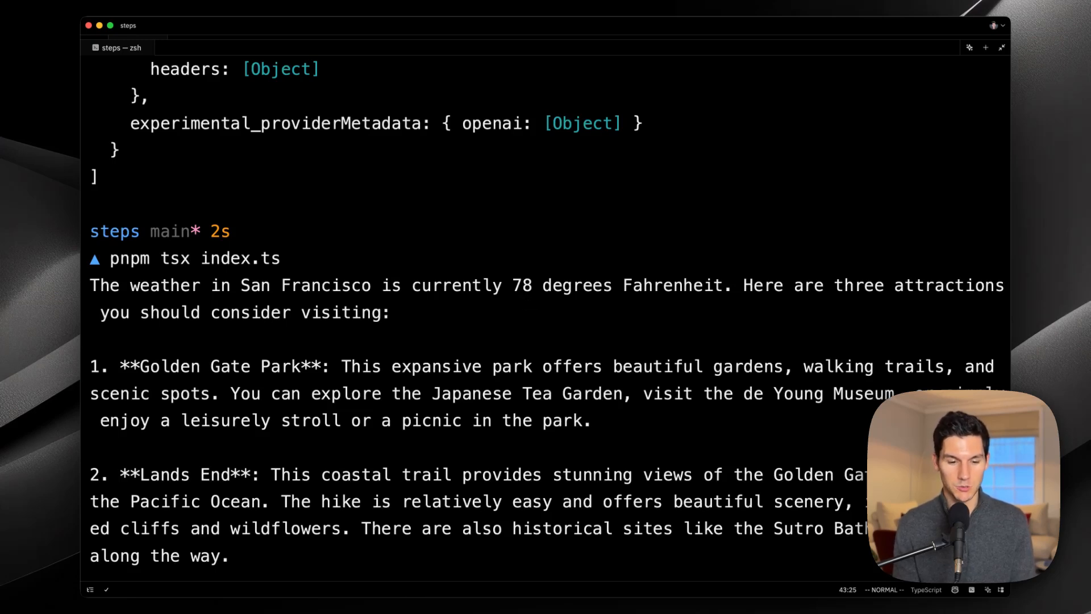
{"action": "scroll", "coordinate": [546, 307], "scroll_direction": "down", "scroll_amount": 2}
{"action": "scroll", "coordinate": [546, 307], "scroll_direction": "down", "scroll_amount": 2}
{"action": "scroll", "coordinate": [546, 307], "scroll_direction": "down", "scroll_amount": 2}
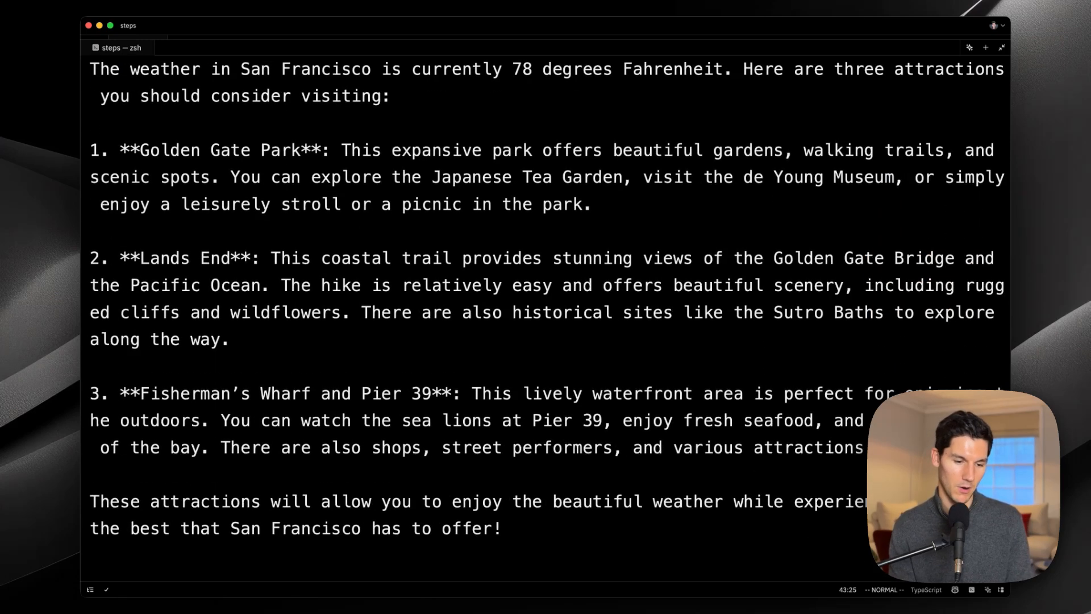
{"action": "scroll", "coordinate": [546, 307], "scroll_direction": "down", "scroll_amount": 2}
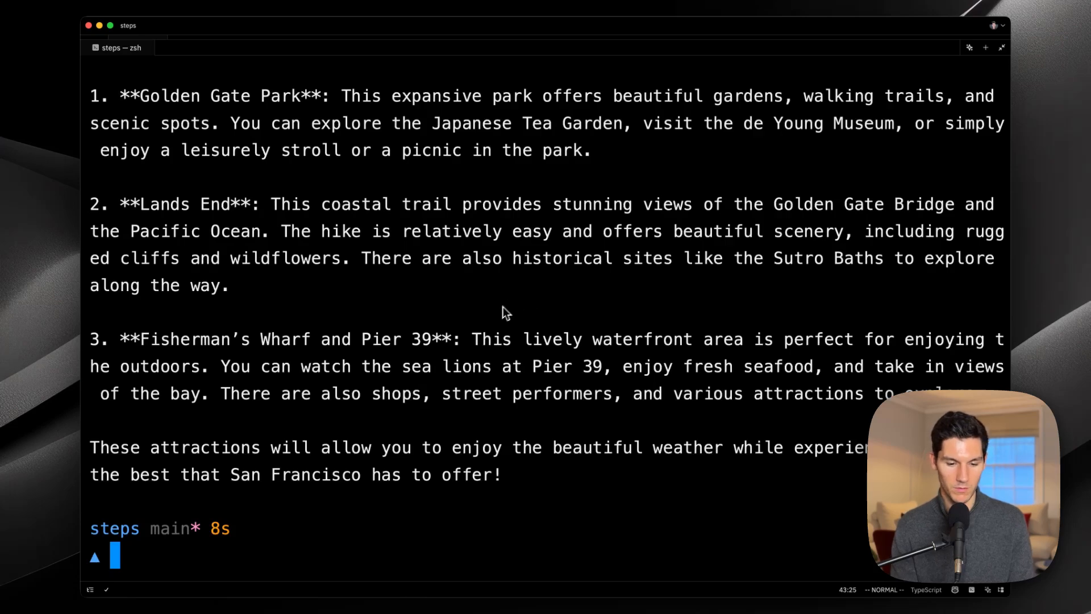